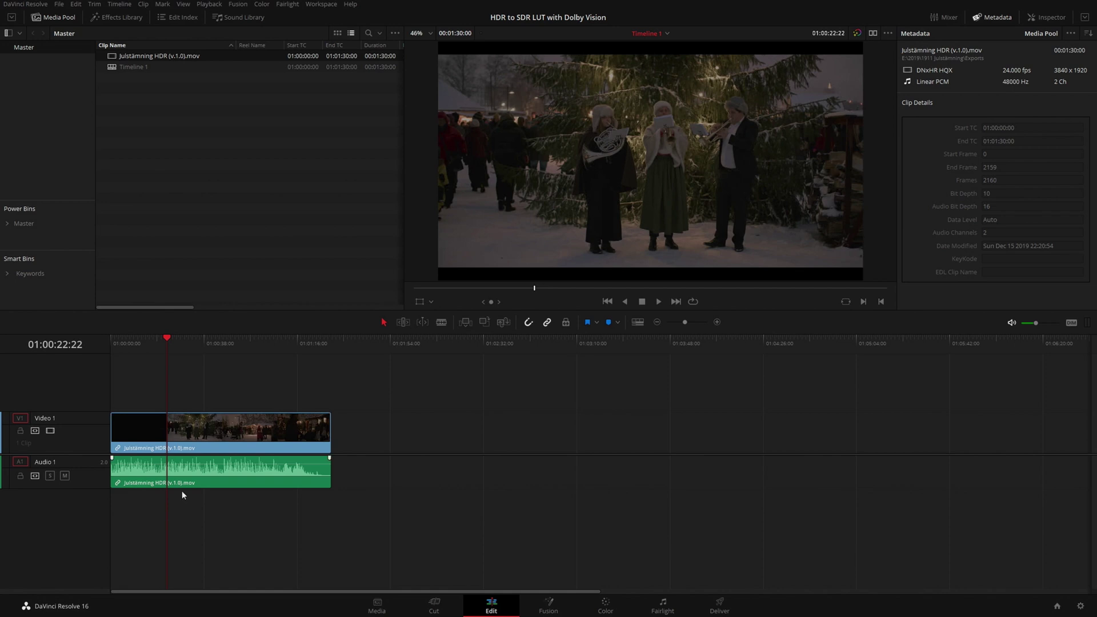
On the Color page, change the timeline height to 960 (1920 × 960) and save the project settings.
left_click(607, 610)
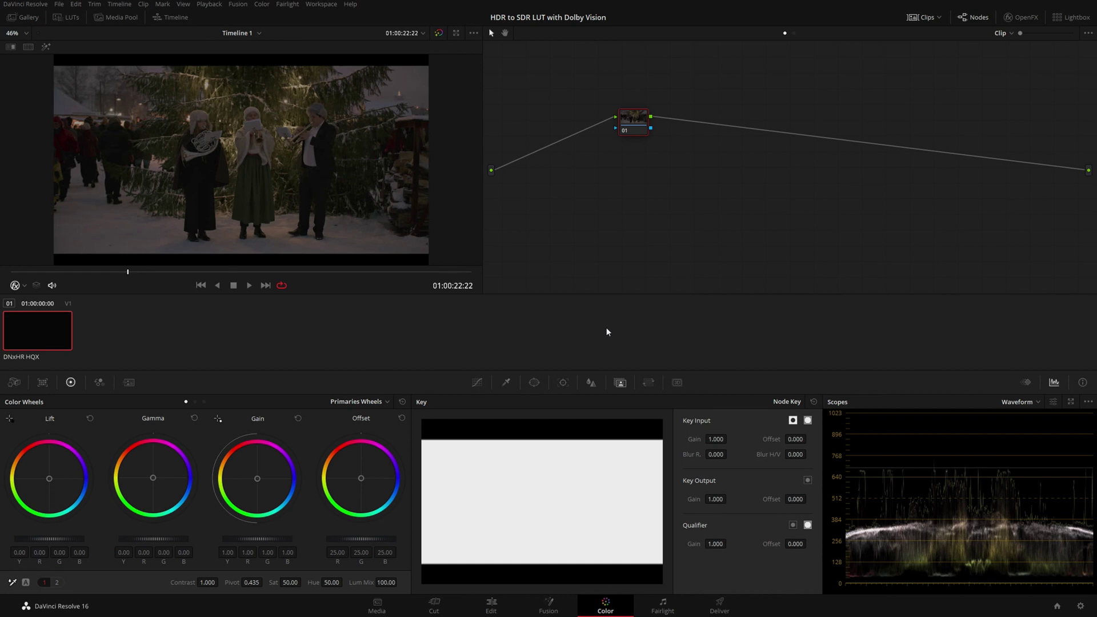
left_click(1081, 607)
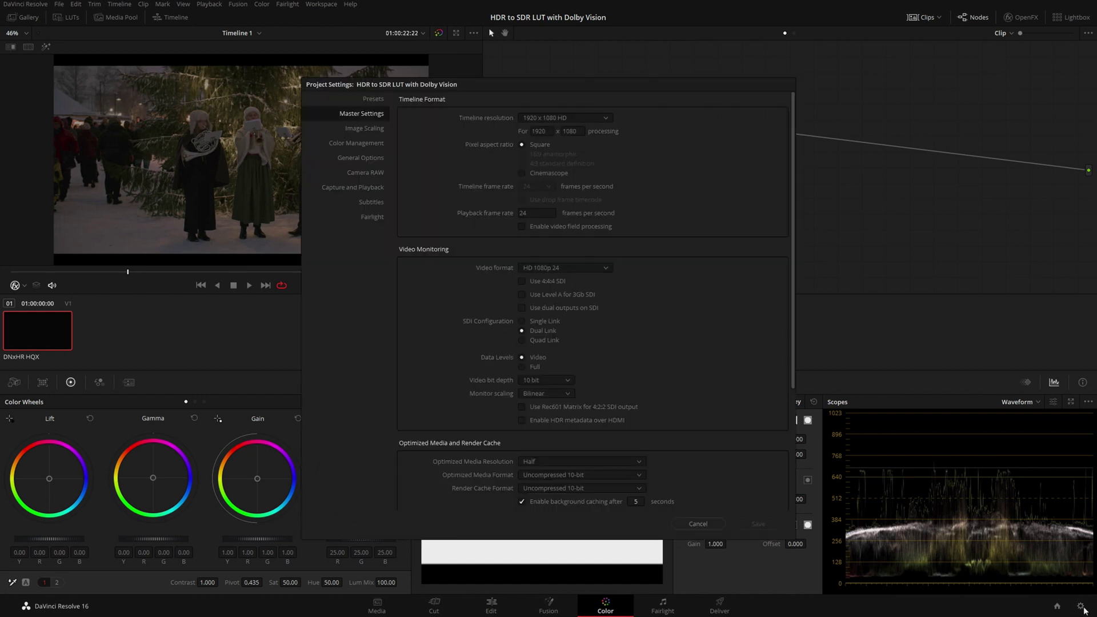
left_click(578, 131)
type("960")
left_click(749, 523)
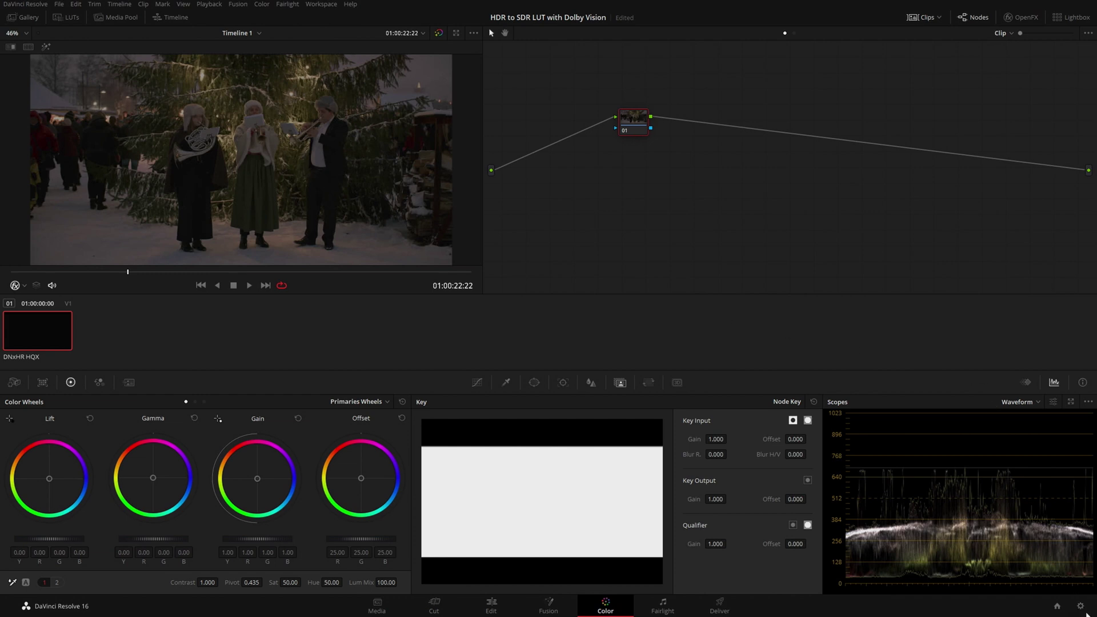
In Color Management, keep DaVinci YRGB colour science and Rec.709 Gamma 2.4 timeline colour space.
left_click(1081, 606)
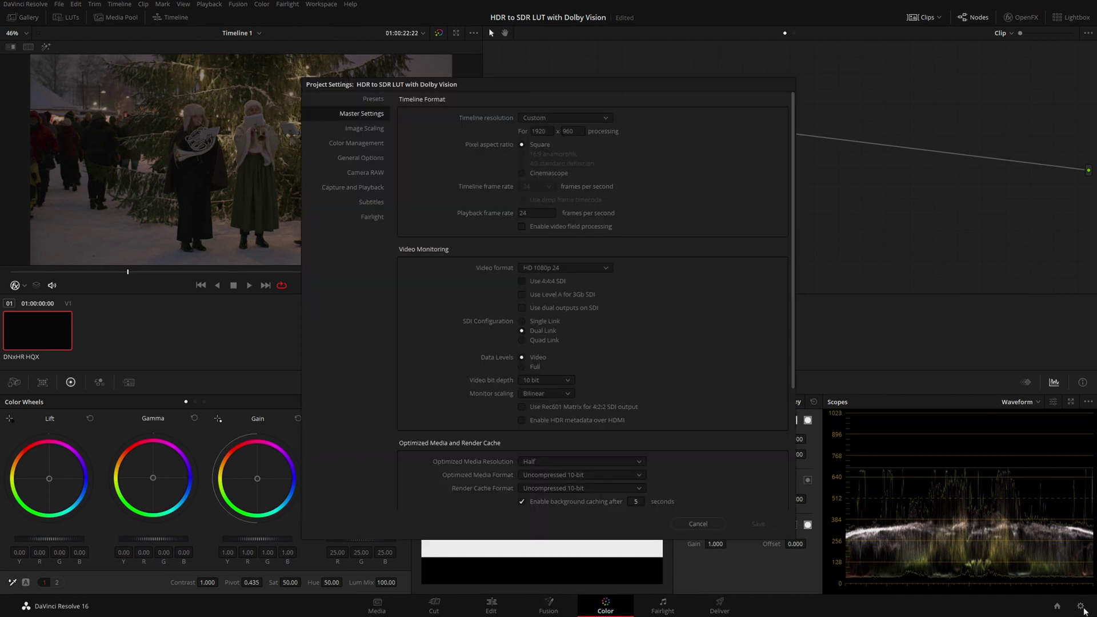
left_click(362, 143)
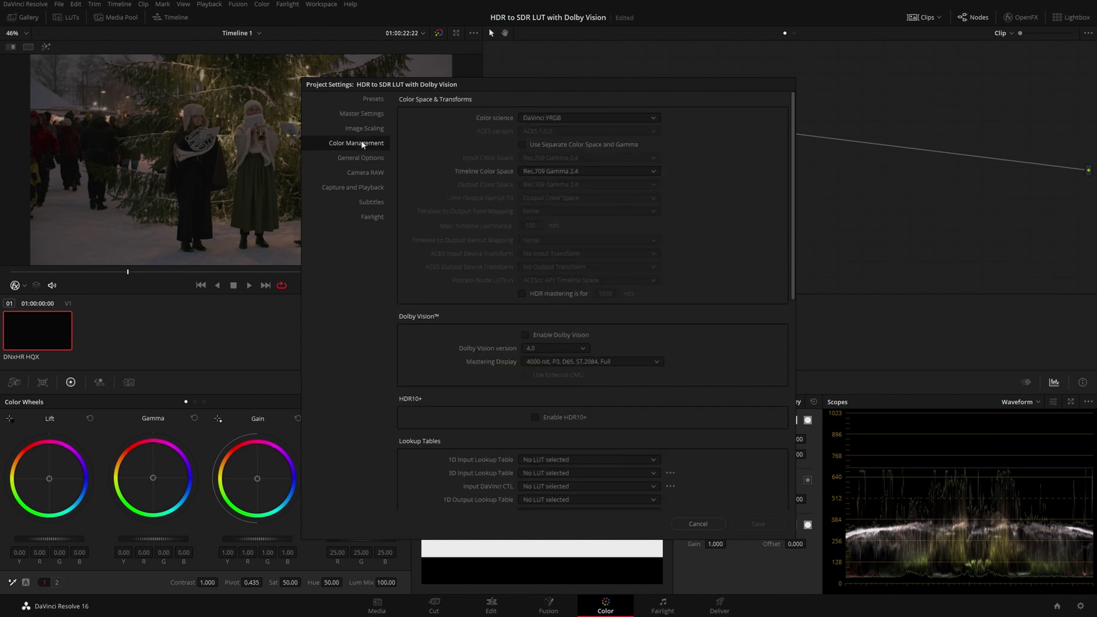
left_click(539, 117)
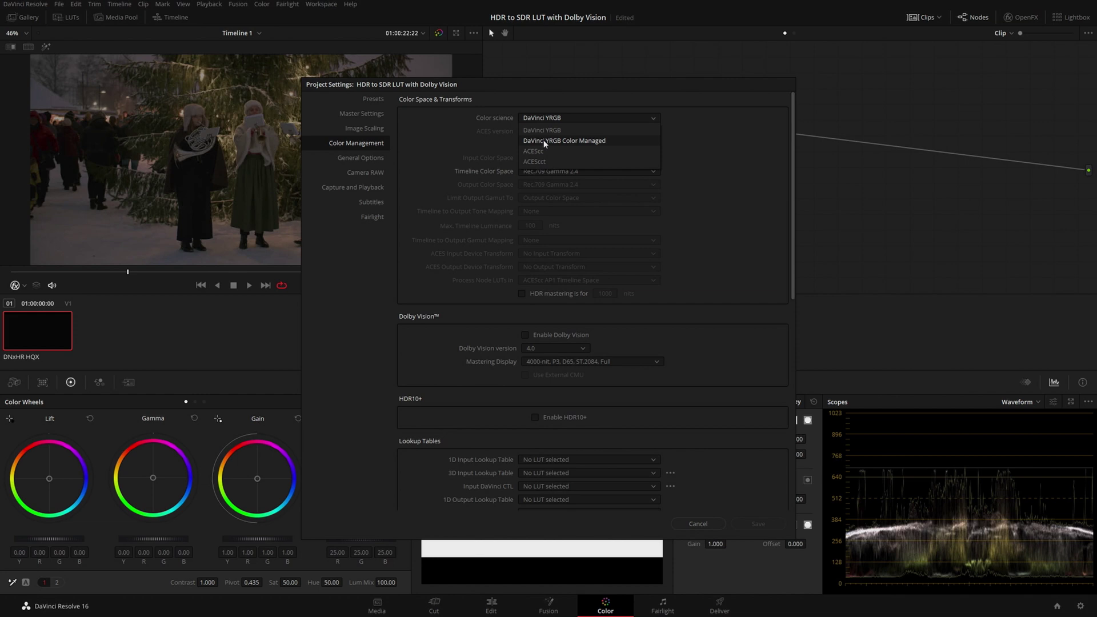
left_click(539, 132)
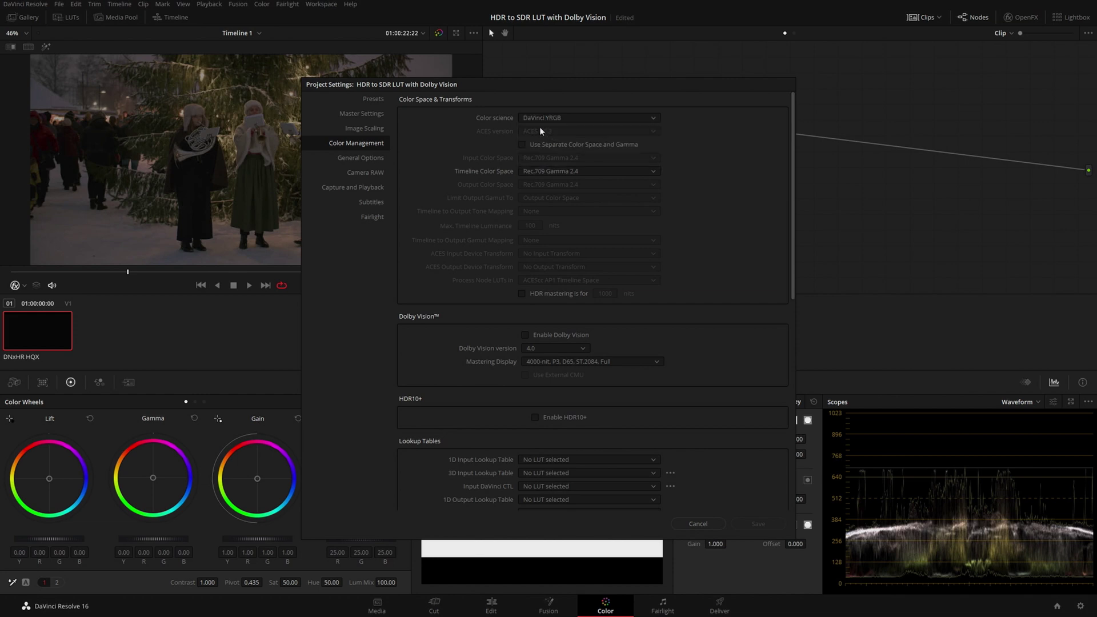
left_click(625, 170)
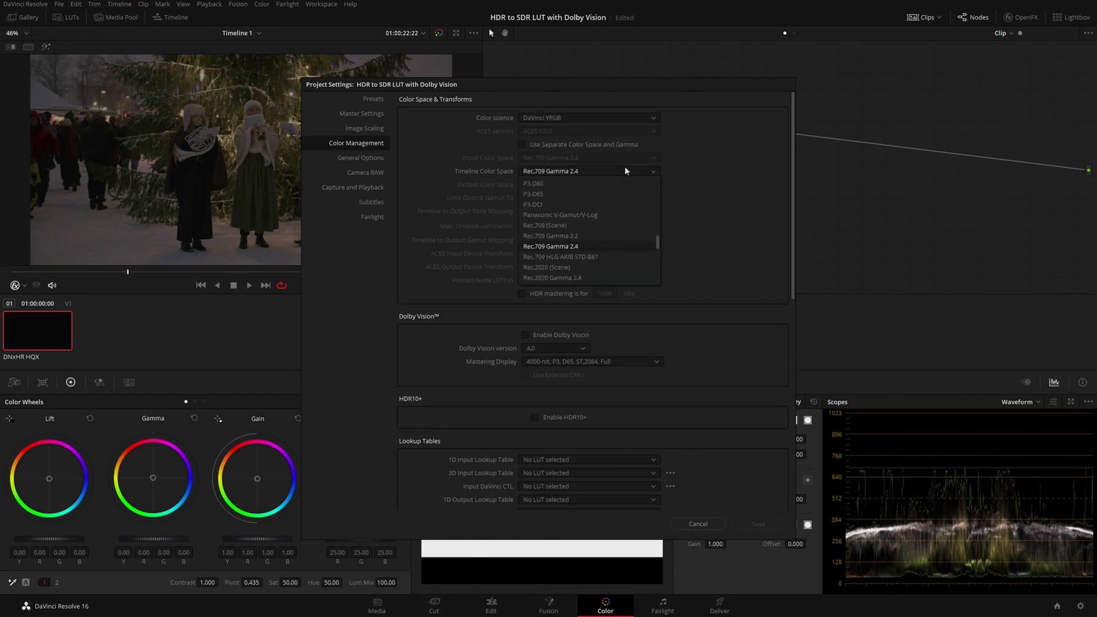
left_click(602, 249)
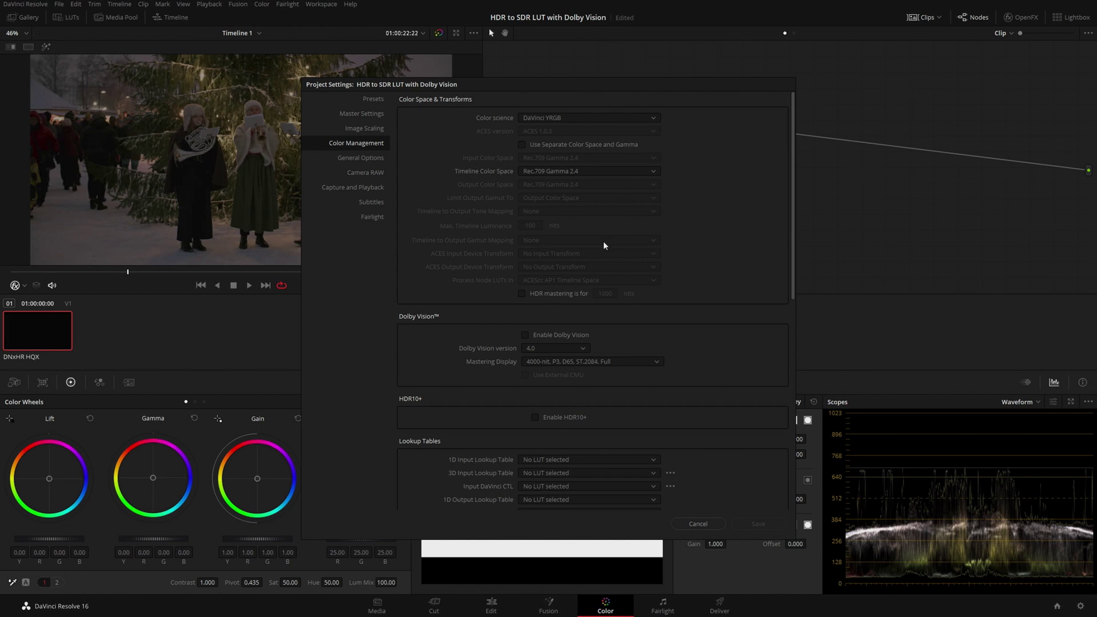
Enable Dolby Vision with the 1000-nit P3 D65 ST.2084 Full mastering display and save.
left_click(525, 335)
left_click(612, 365)
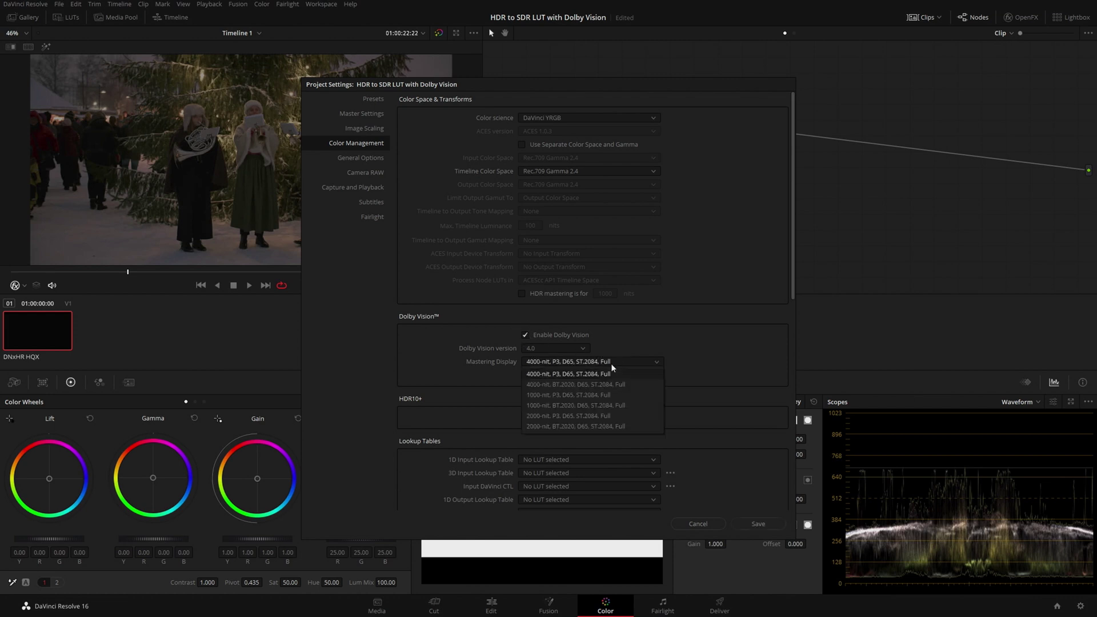
left_click(630, 394)
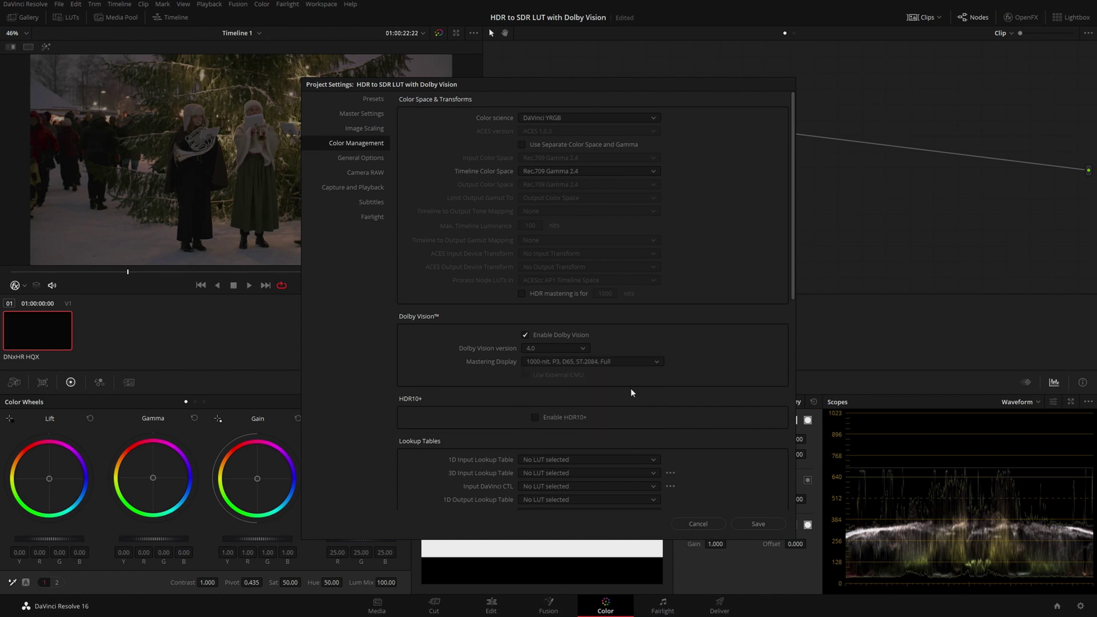
left_click(758, 522)
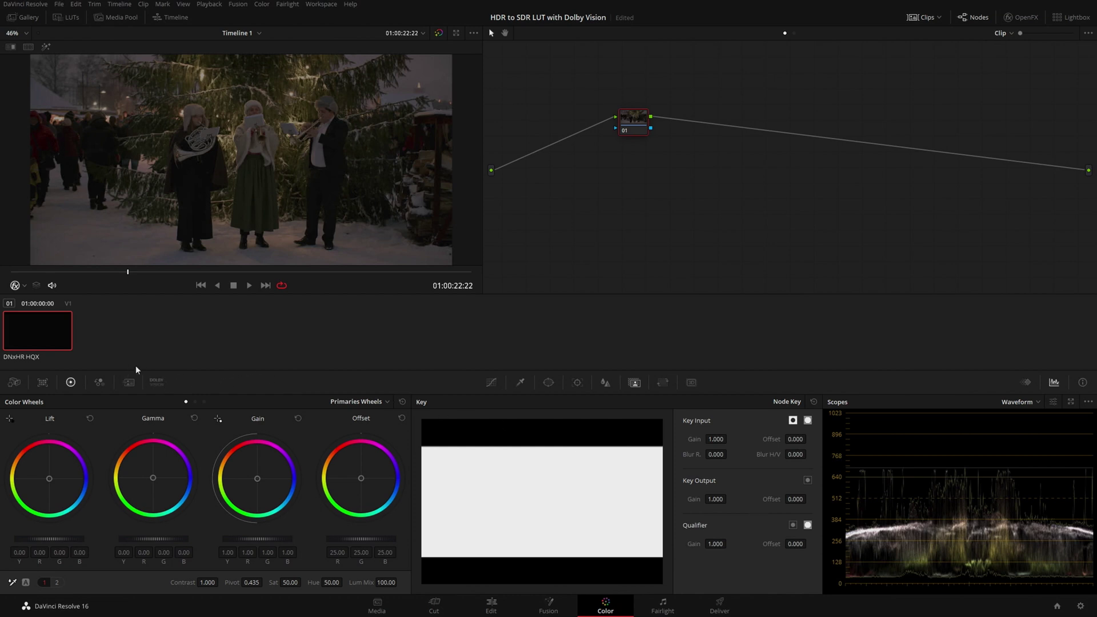
In the Dolby Vision palette, target the 100-nit BT.709 display and analyse the selected clip.
left_click(151, 387)
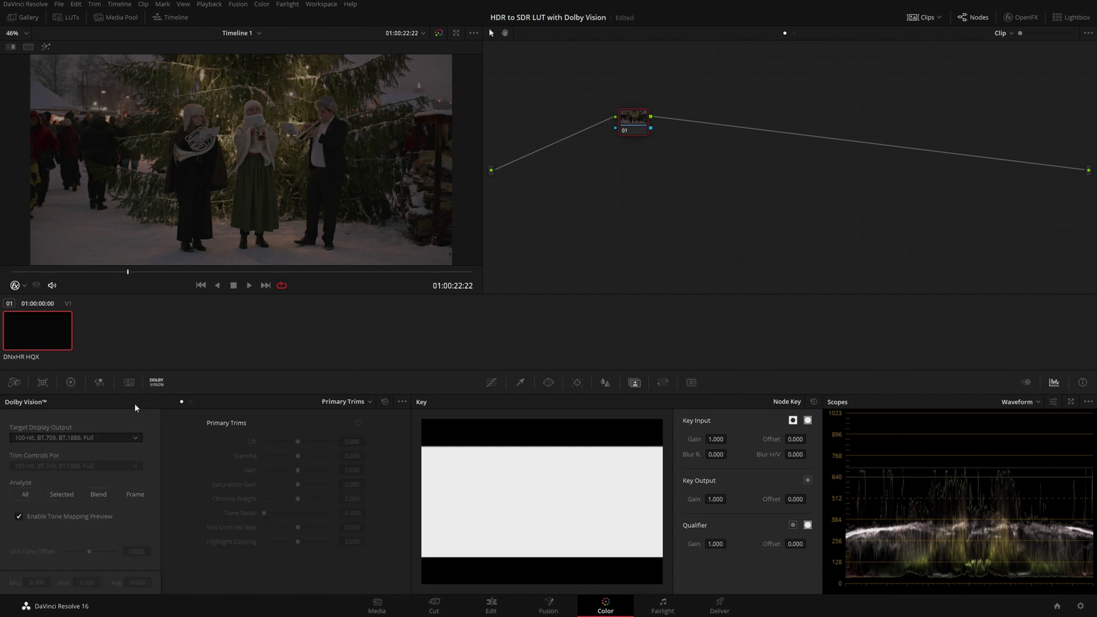
left_click(129, 438)
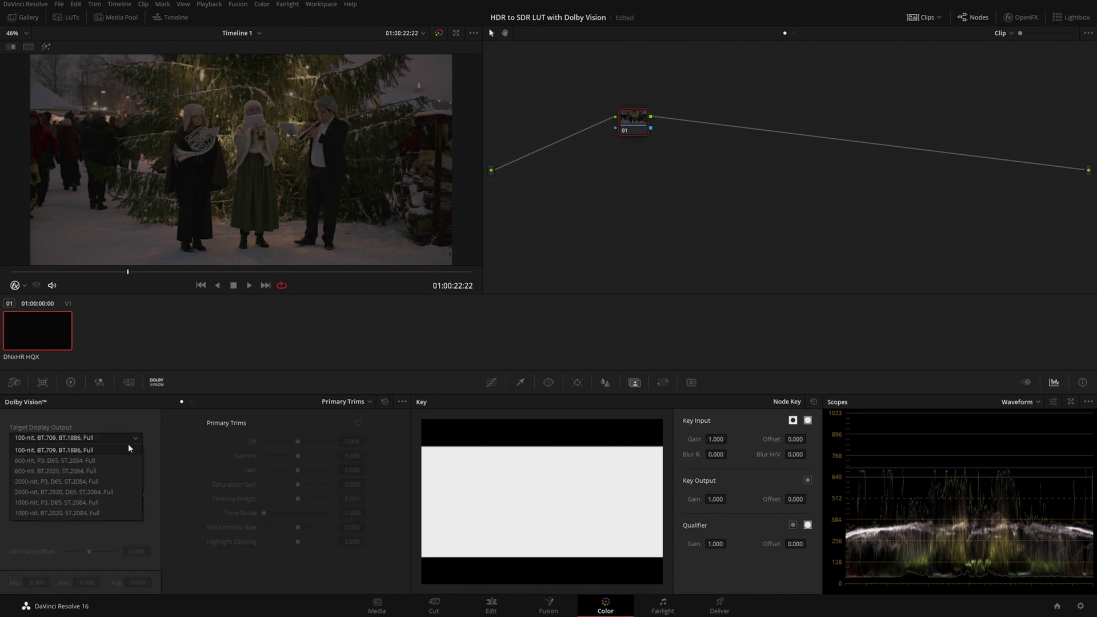
left_click(129, 449)
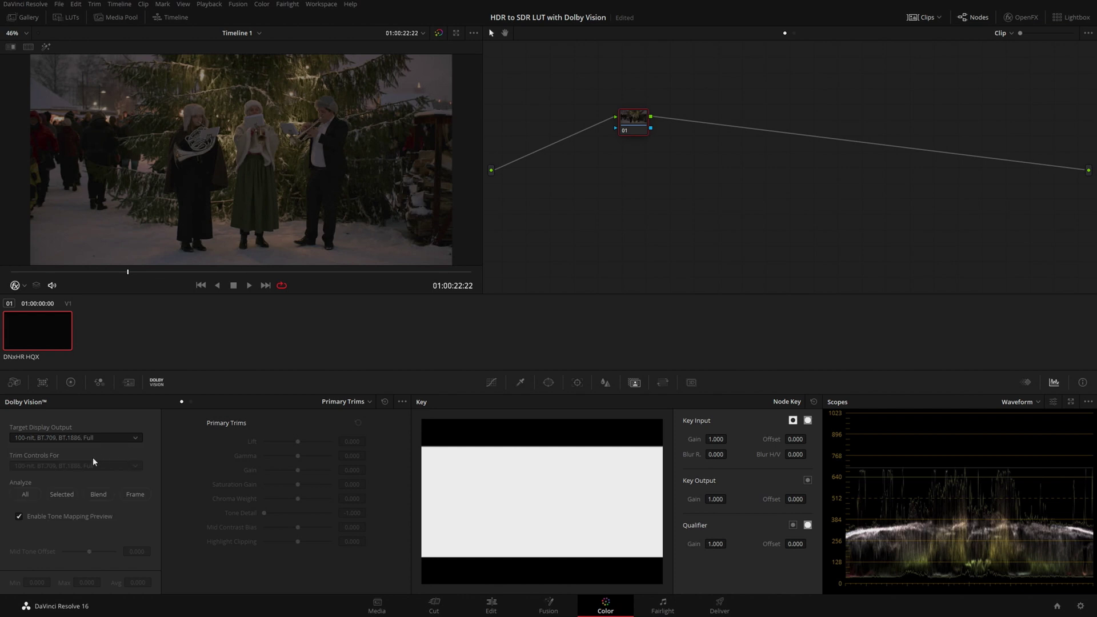
left_click(72, 492)
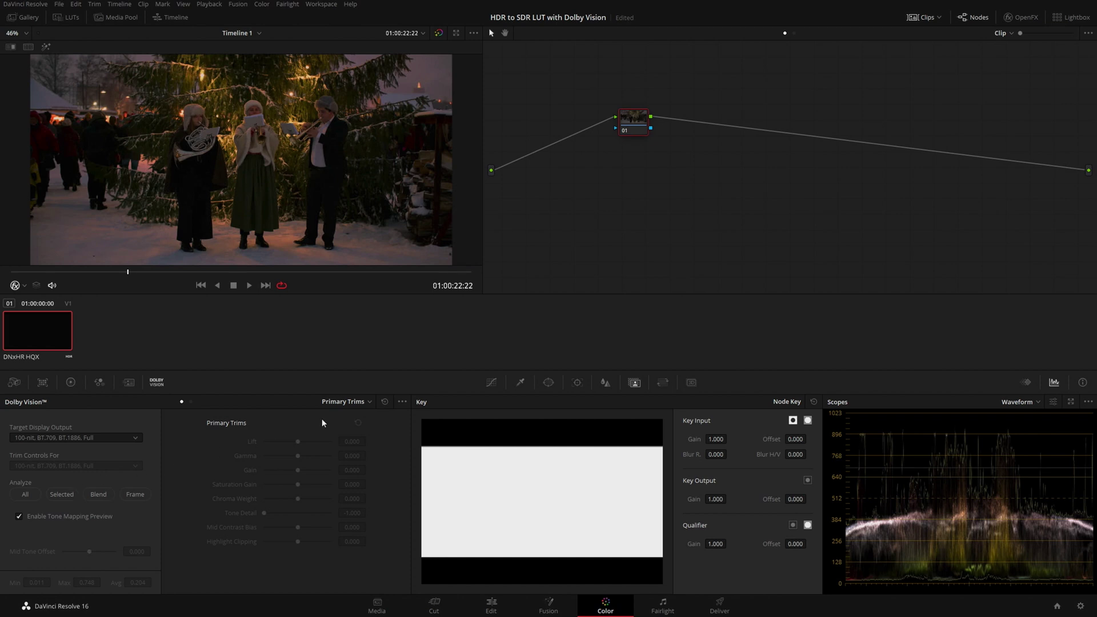
Switch the trim controls to Secondary Trims, then back to Primary Trims.
left_click(356, 402)
left_click(360, 423)
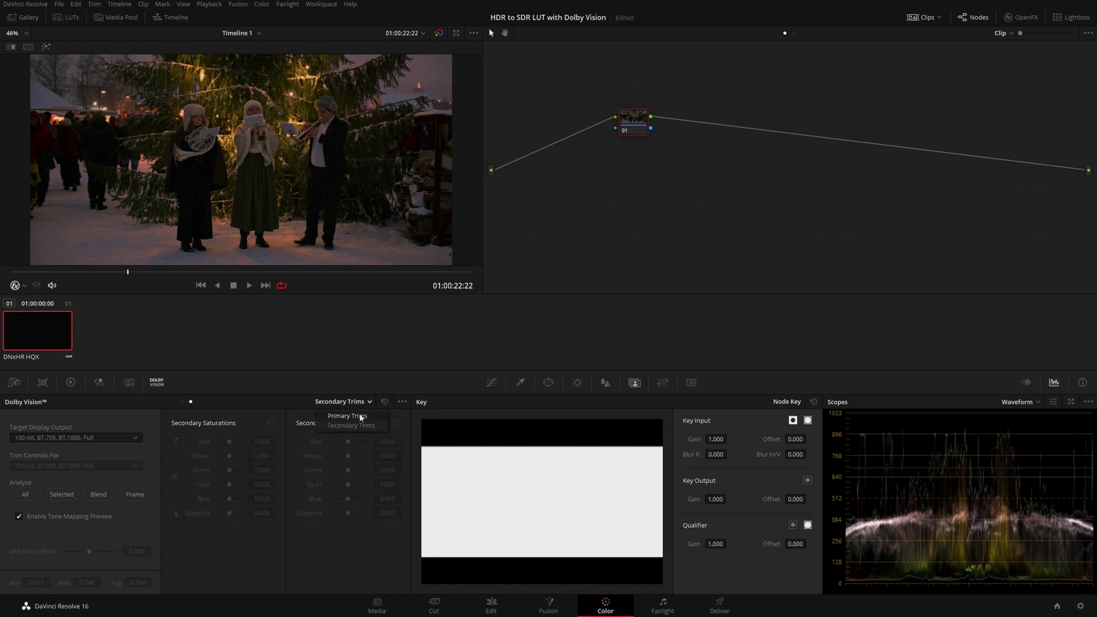
left_click(360, 416)
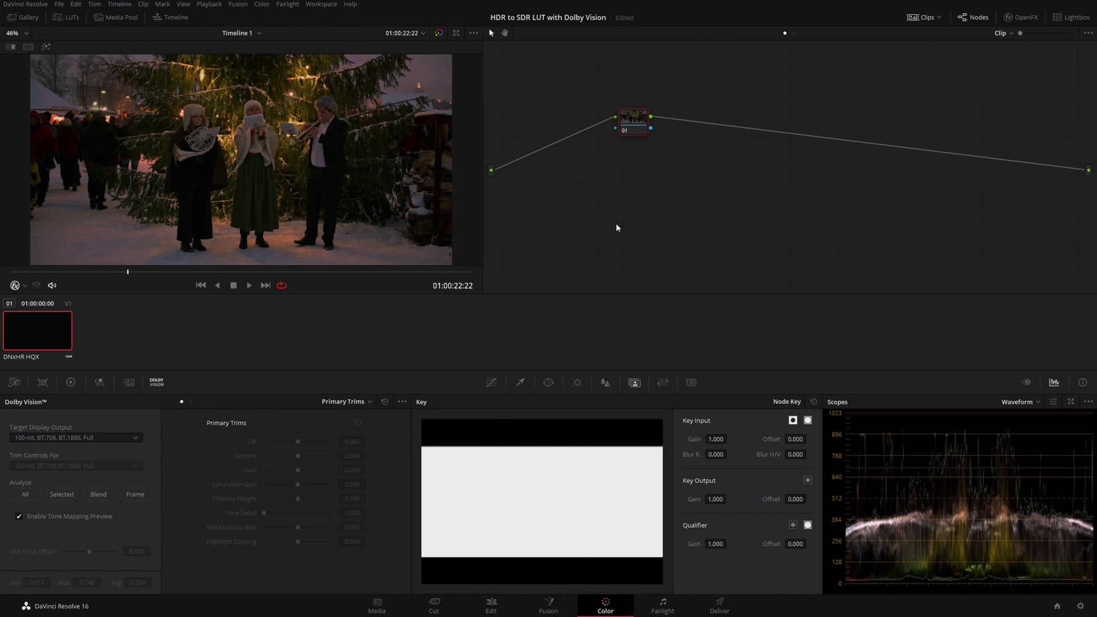
Add a Color Space Transform to node 01 outputting P3-D65, then move to the Deliver page.
left_click(1020, 19)
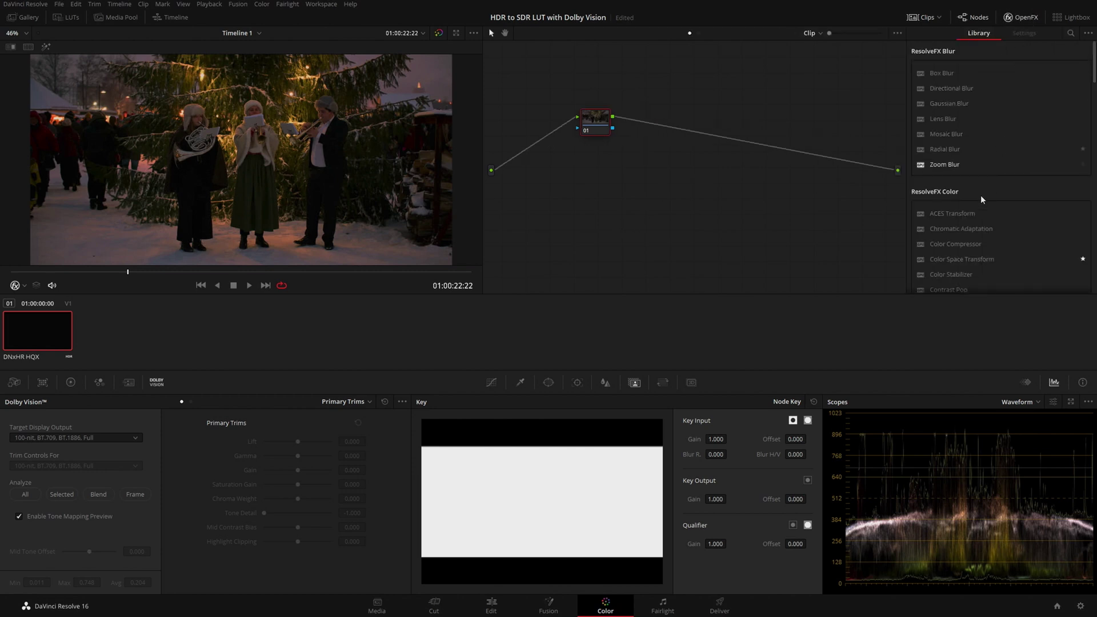
left_click_drag(972, 261, 596, 120)
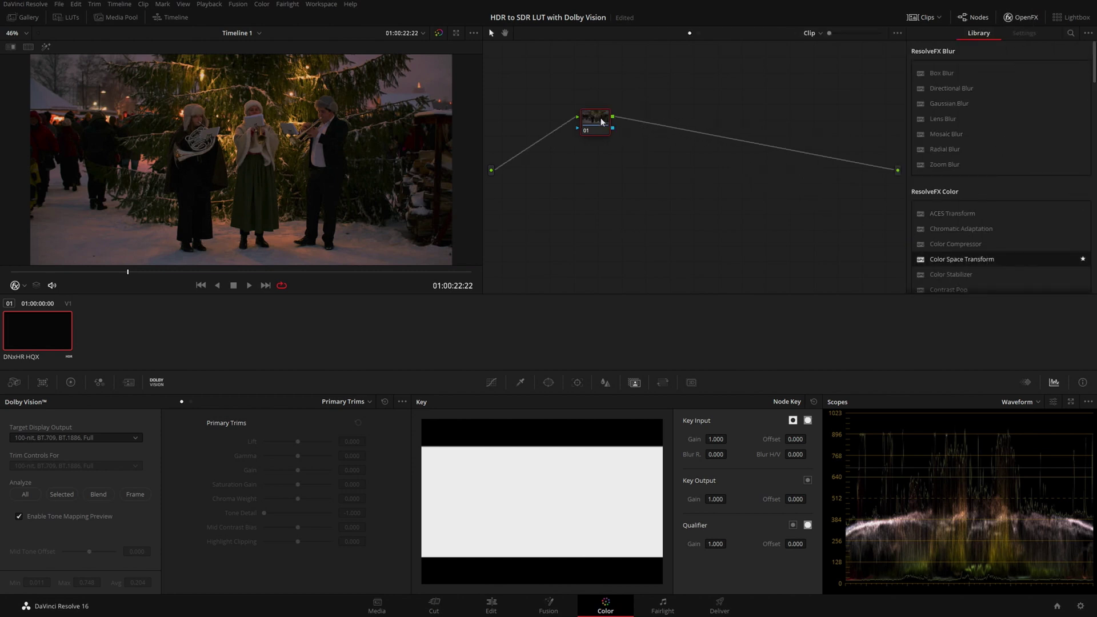
left_click(994, 116)
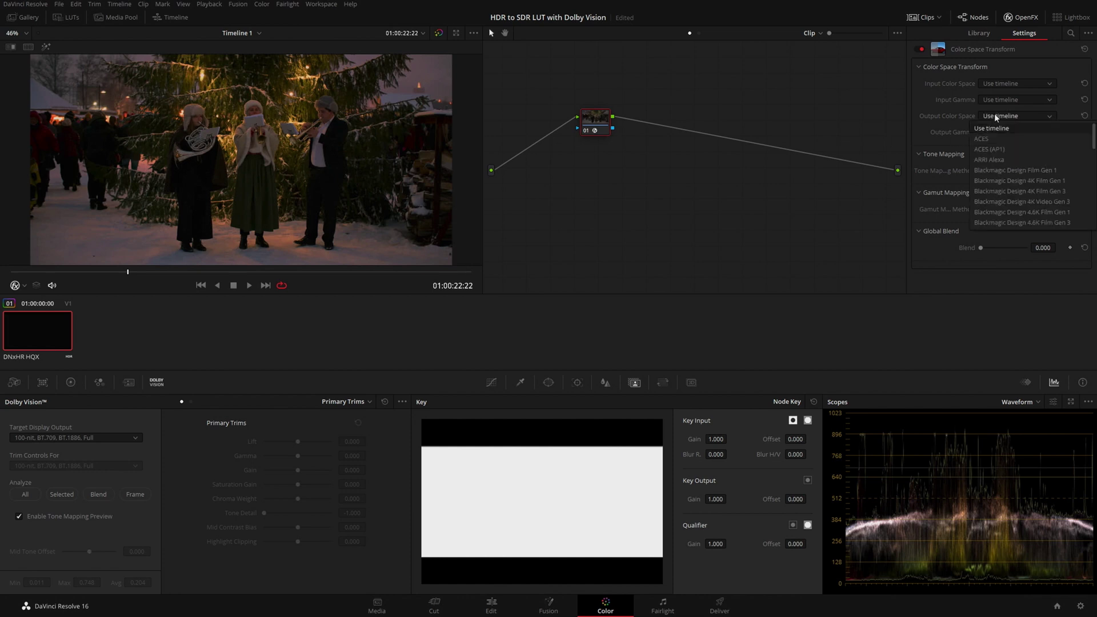
scroll(1006, 182, "down", 1)
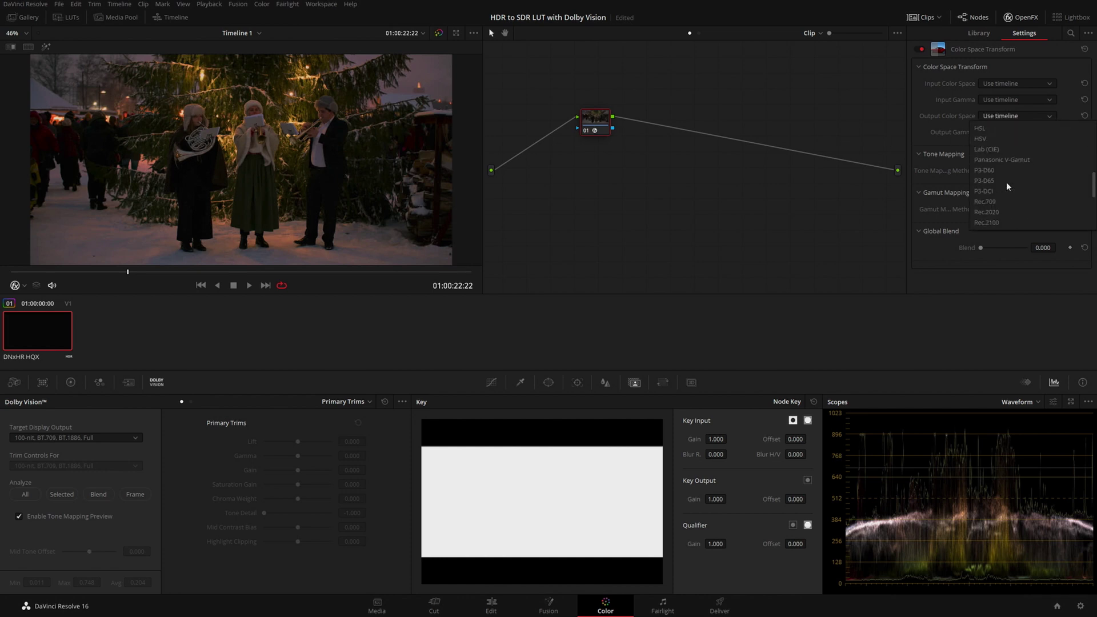
left_click(1000, 180)
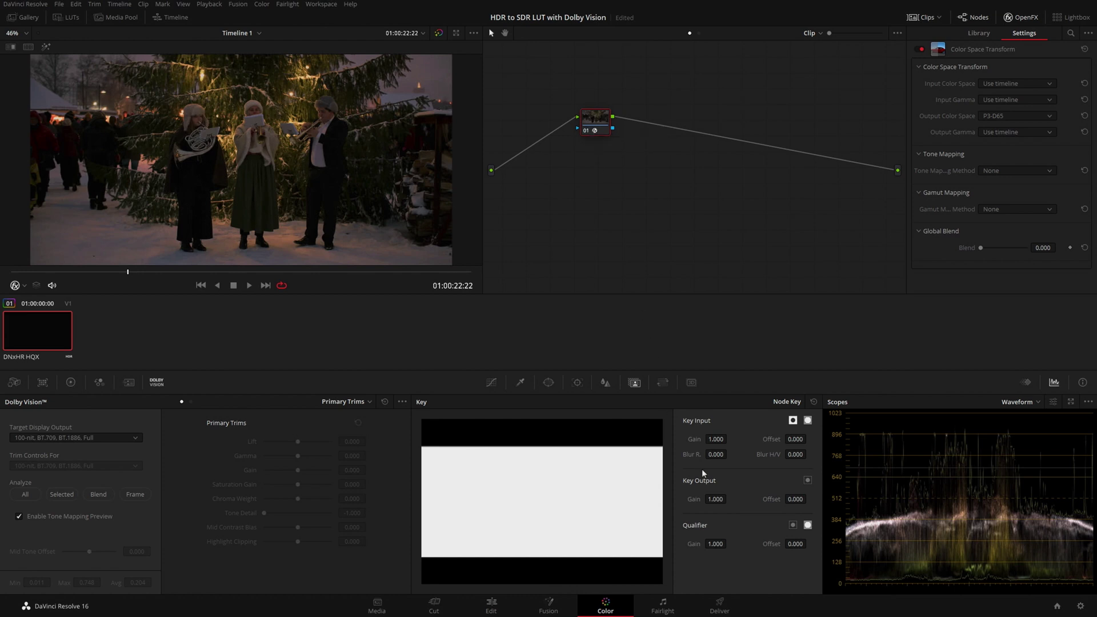
left_click(715, 600)
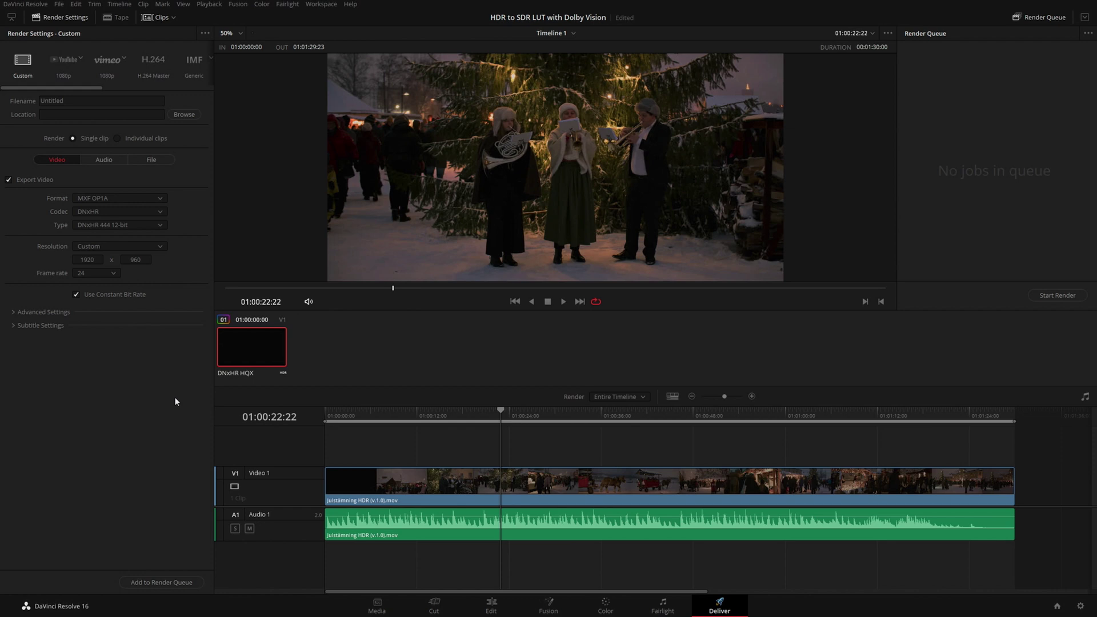
Set the render's advanced tone mapping to Dolby Vision at 100-nit BT.709, then return to Color.
left_click(49, 313)
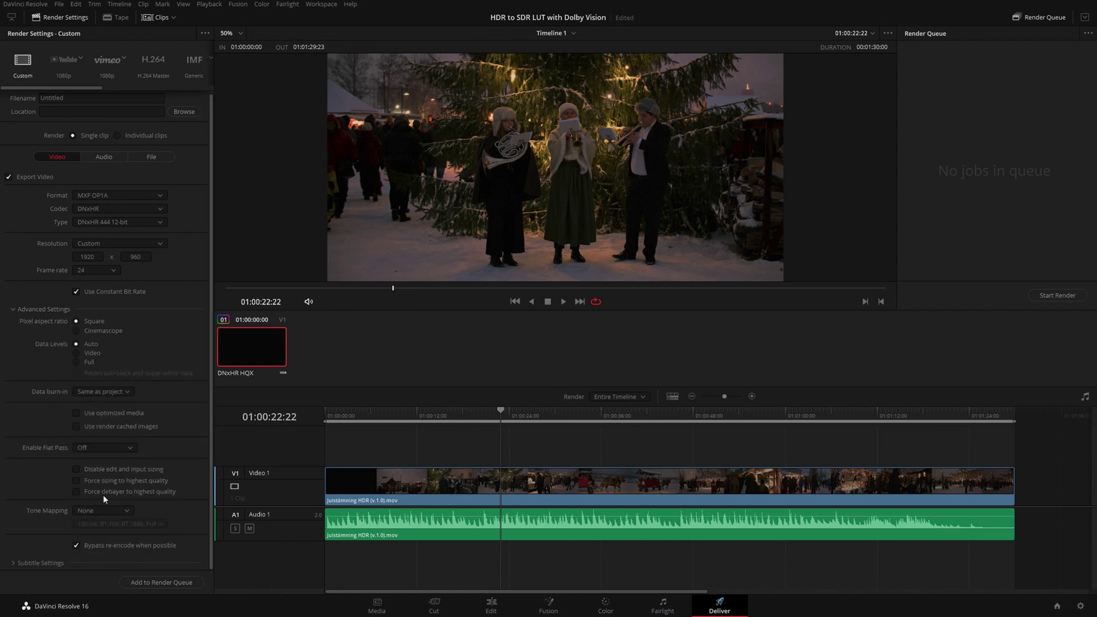
left_click(101, 506)
left_click(101, 530)
left_click(117, 526)
left_click(119, 536)
left_click(609, 609)
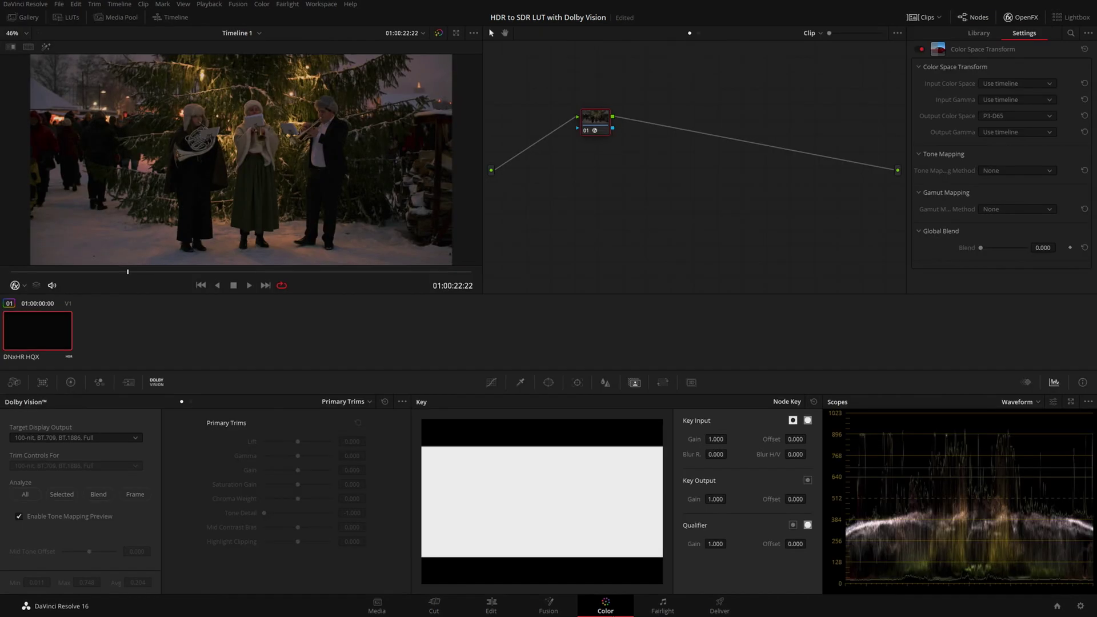
right_click(45, 321)
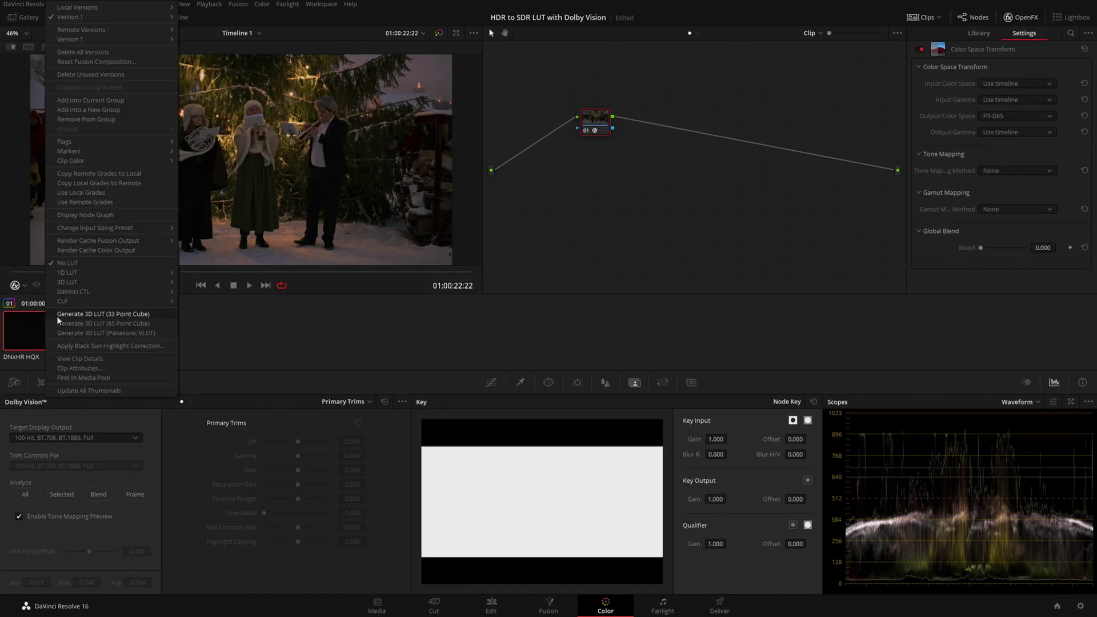
left_click(240, 324)
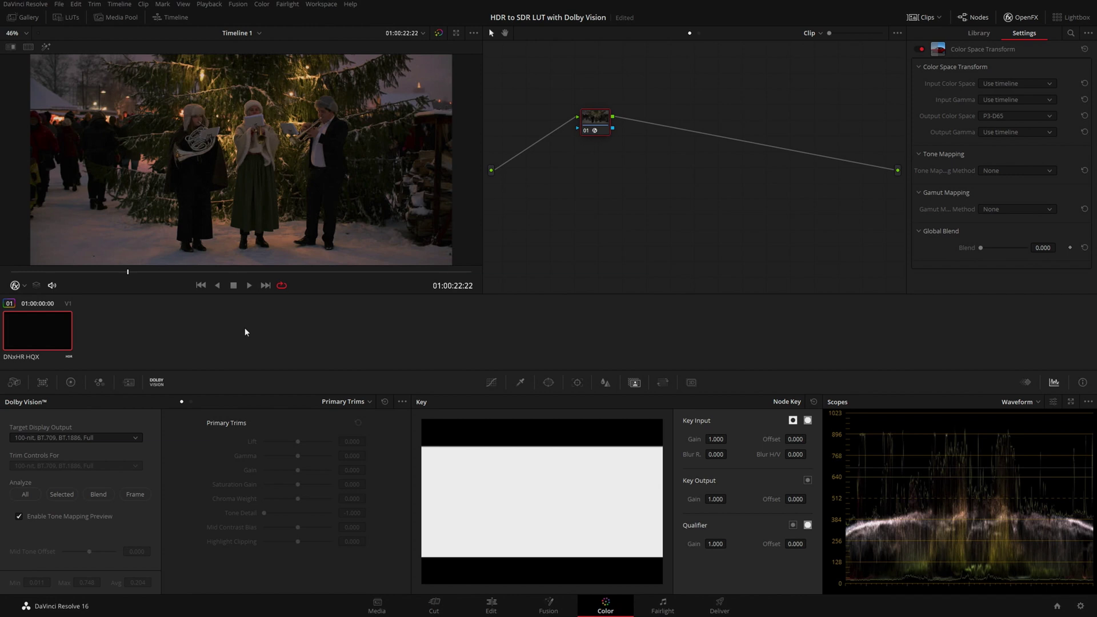
Restore the master timeline height to 1080 and save the project settings.
left_click(1079, 606)
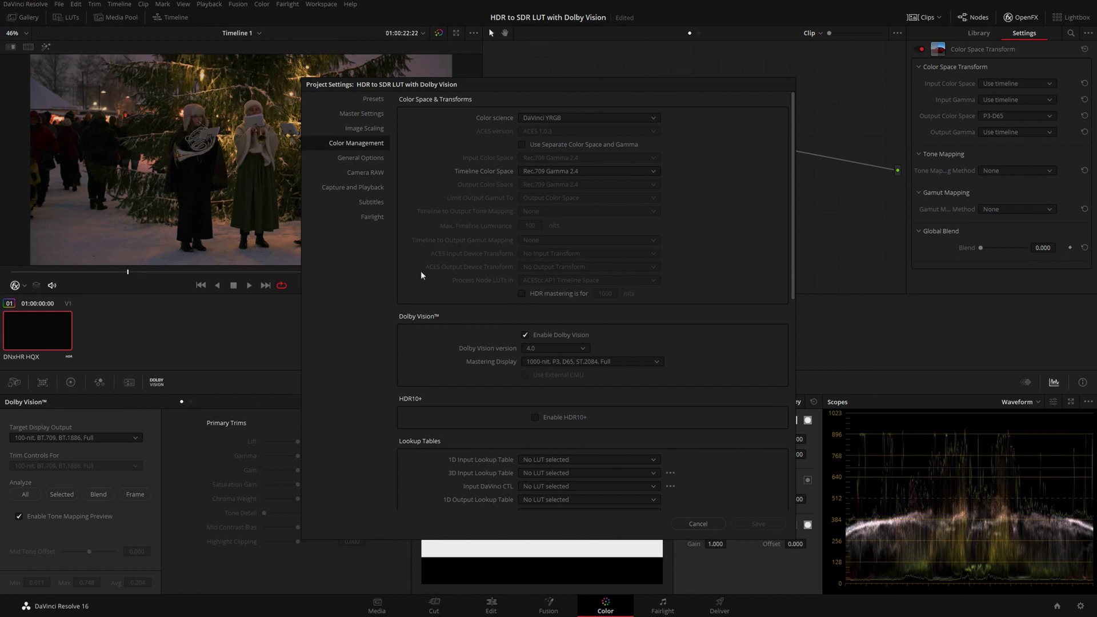
left_click(373, 114)
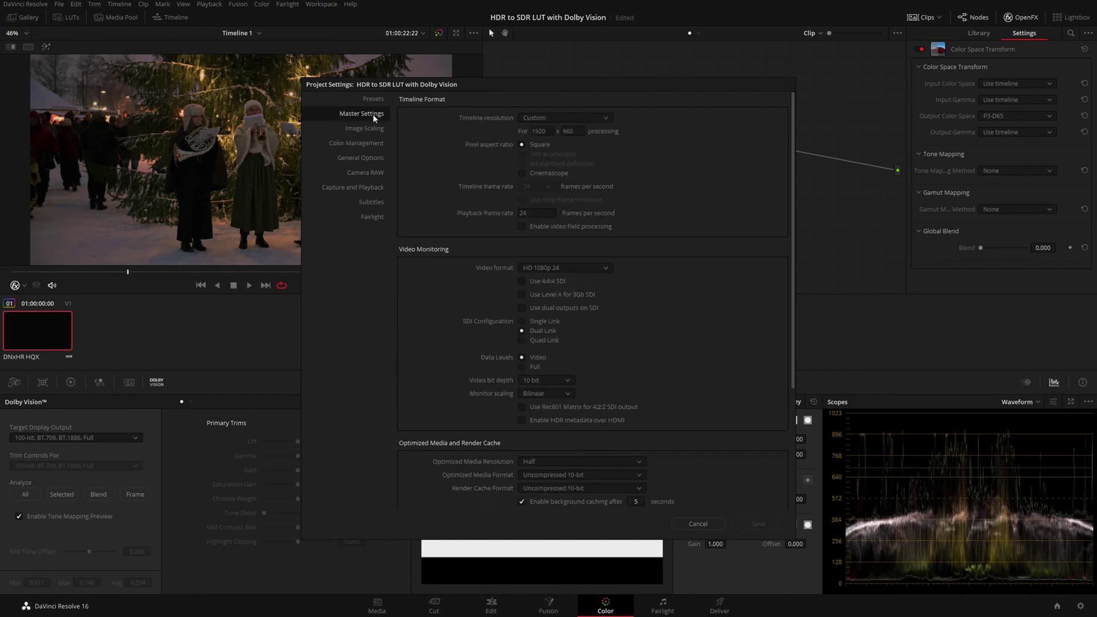
left_click(565, 132)
type("80")
left_click(744, 519)
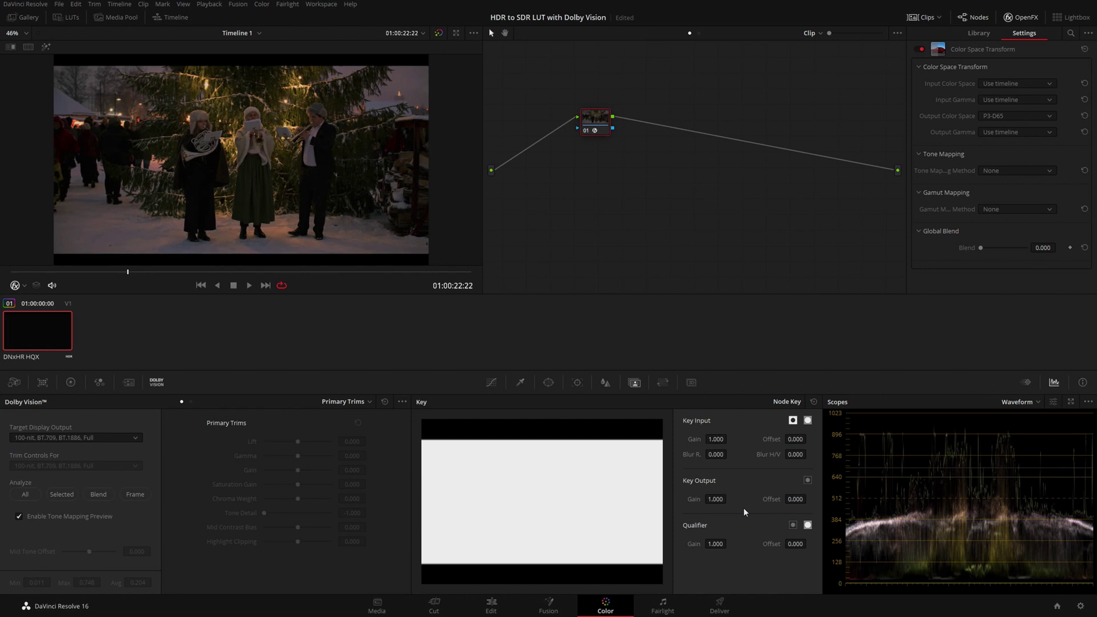
Reopen Project Settings on the Color Management page and scroll down.
left_click(1080, 605)
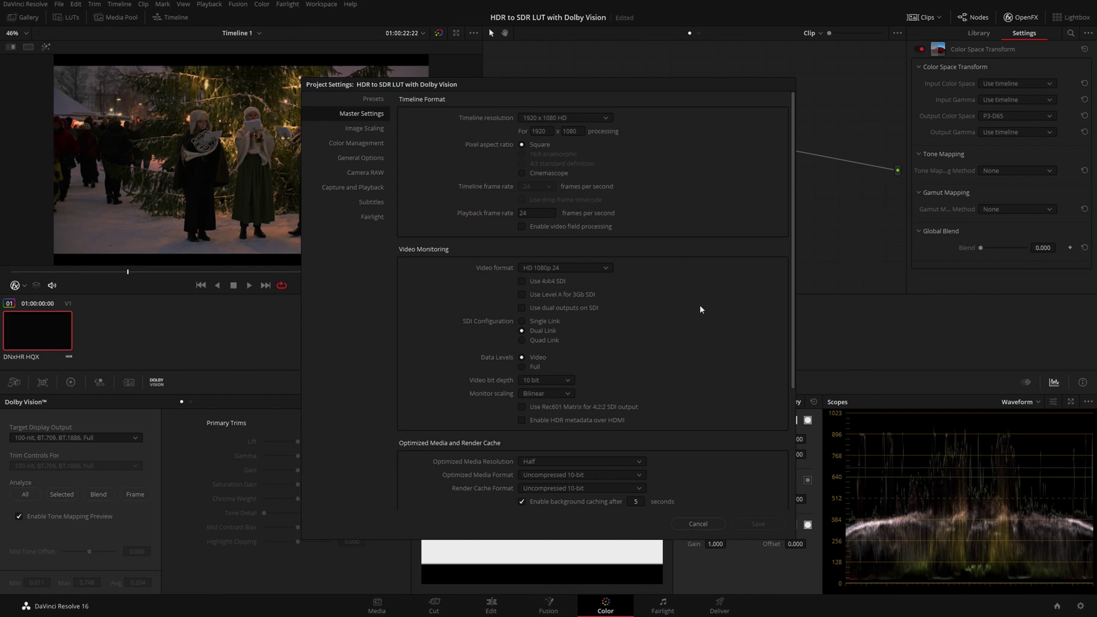
left_click(386, 144)
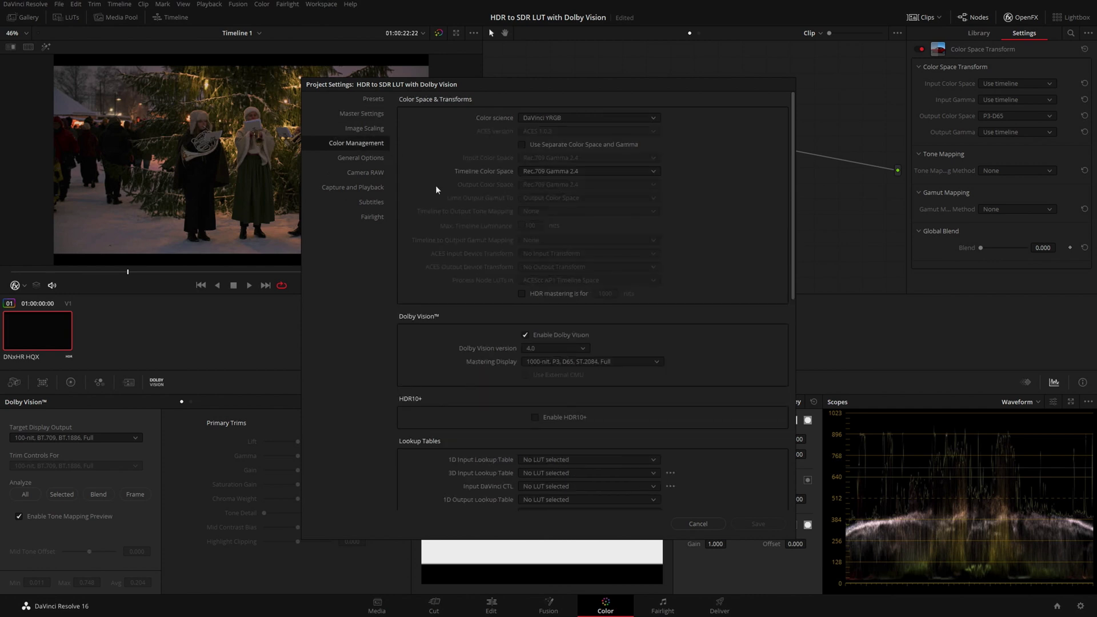
scroll(451, 199, "down", 5)
left_click(546, 390)
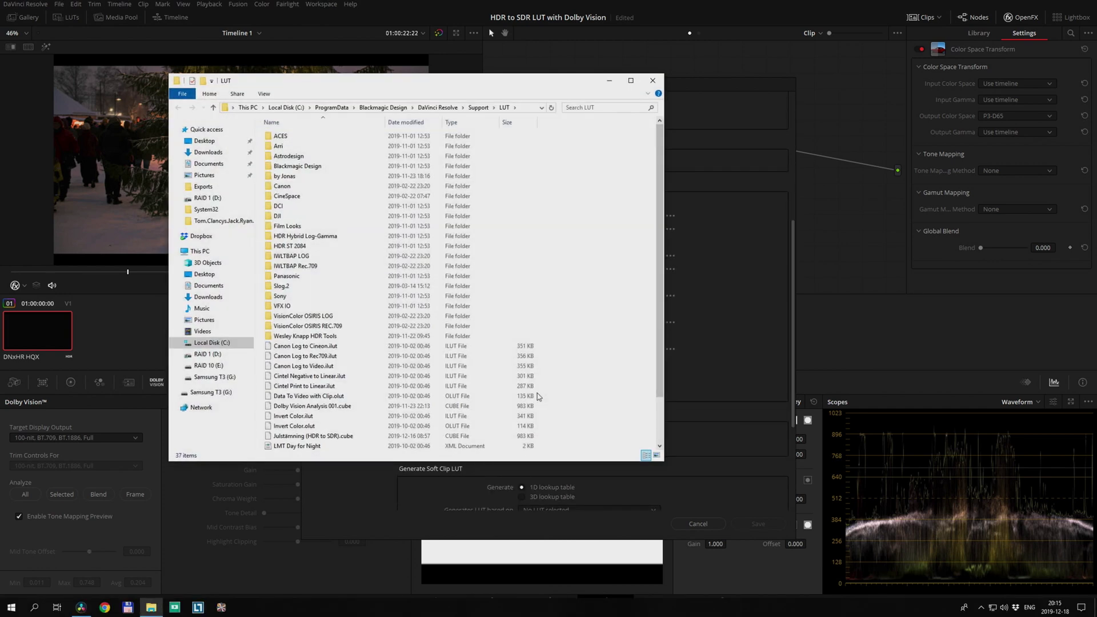
left_click(477, 107)
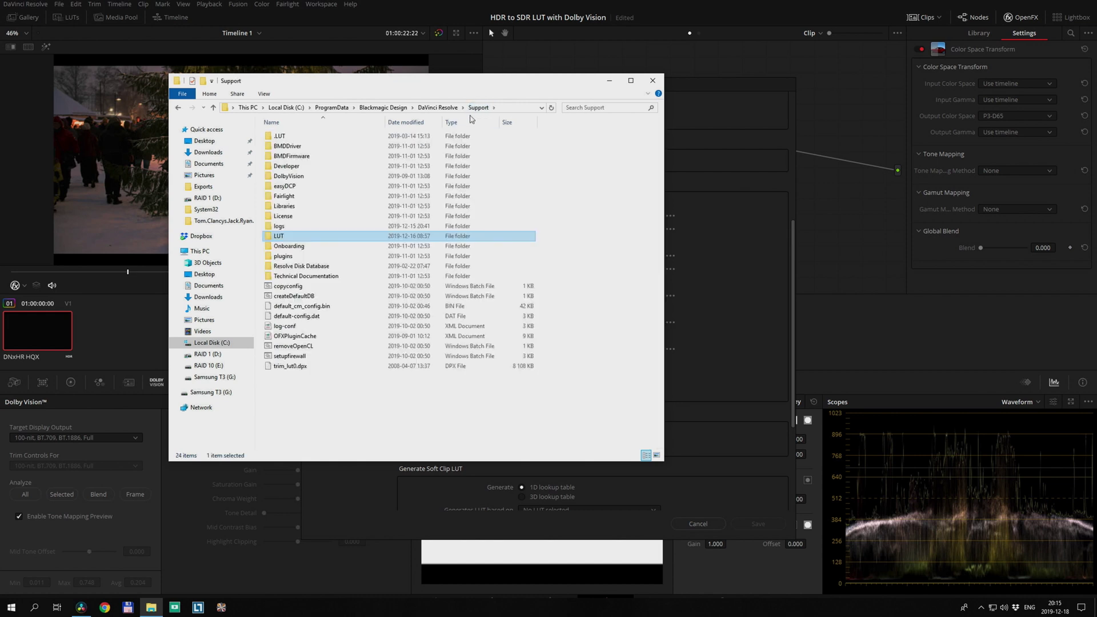
left_click(285, 365)
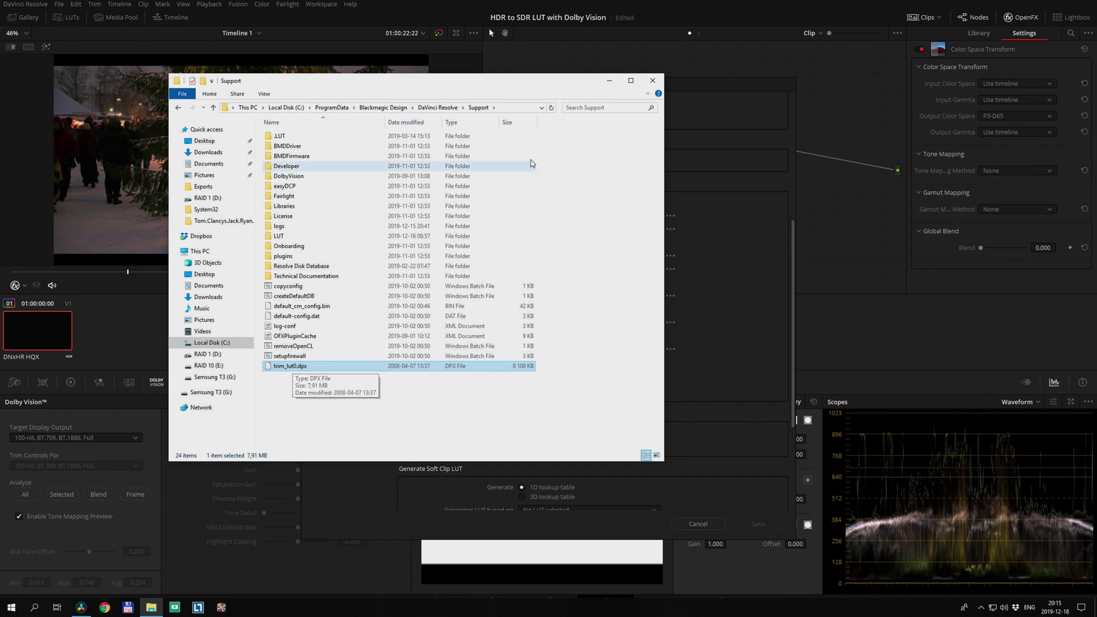
left_click(653, 80)
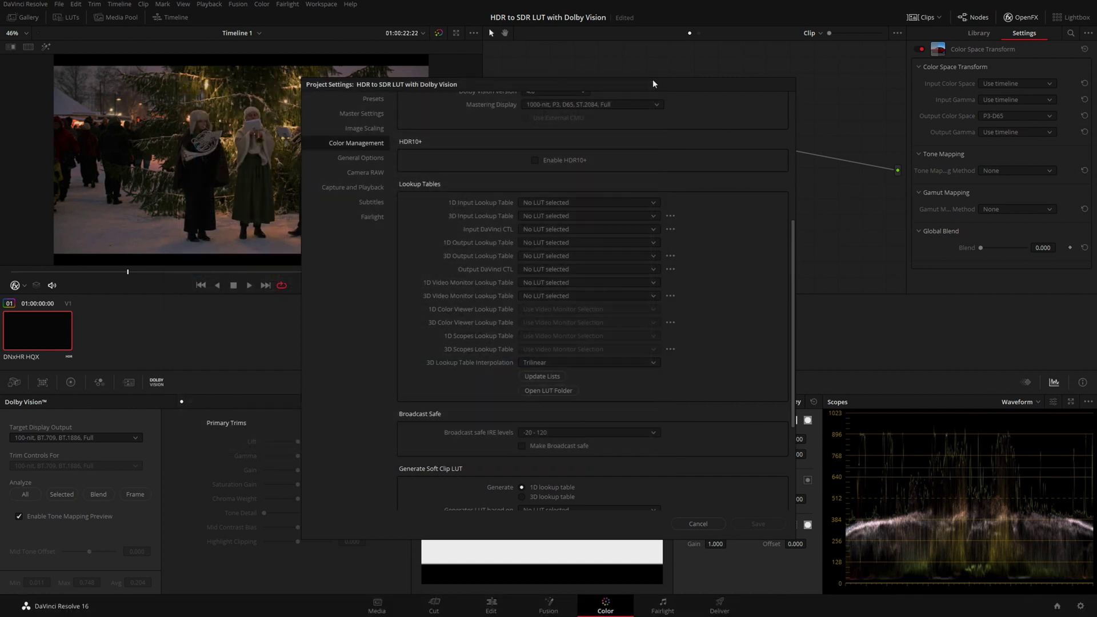
Import trim_lut[0-0].dpx into the Media Pool and drop it on the timeline after the HDR clip.
left_click(696, 523)
left_click(376, 606)
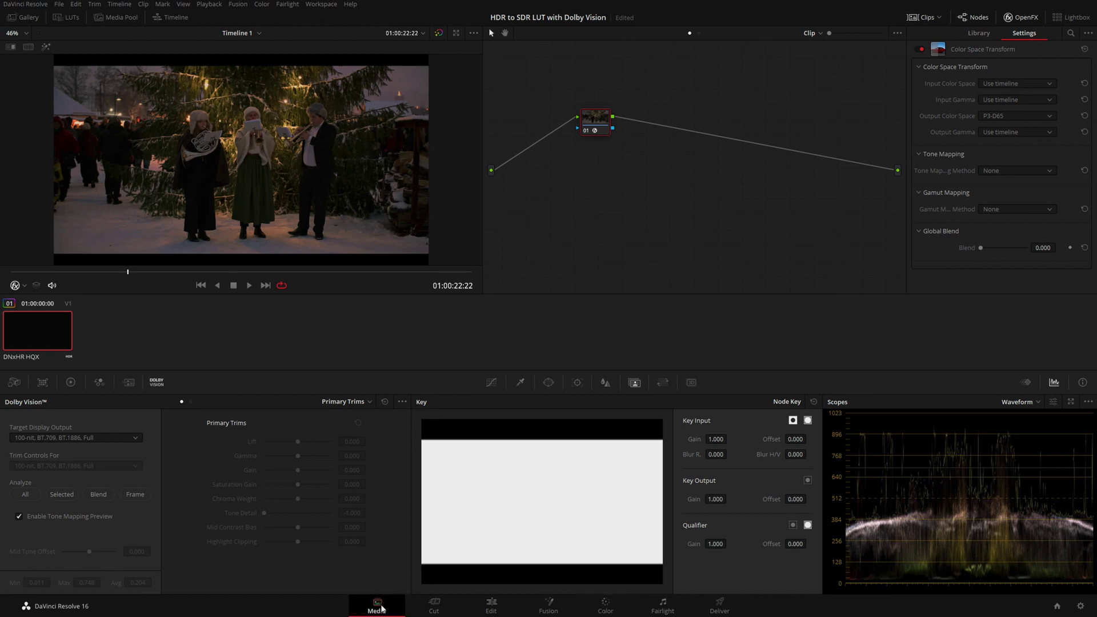
left_click_drag(172, 165, 237, 434)
left_click(490, 605)
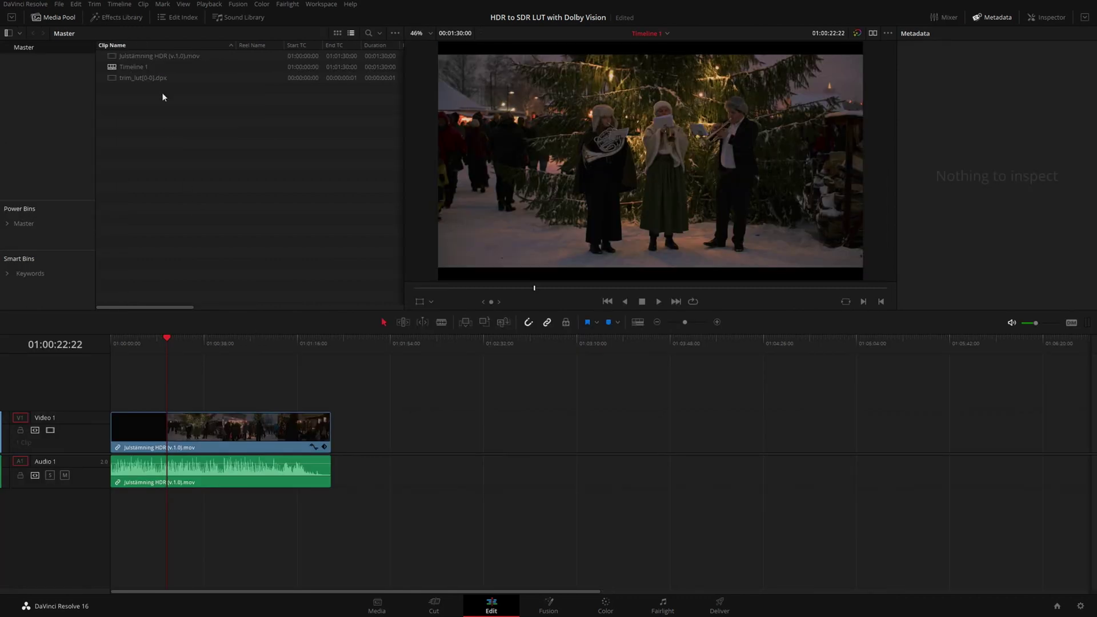
left_click_drag(157, 79, 352, 448)
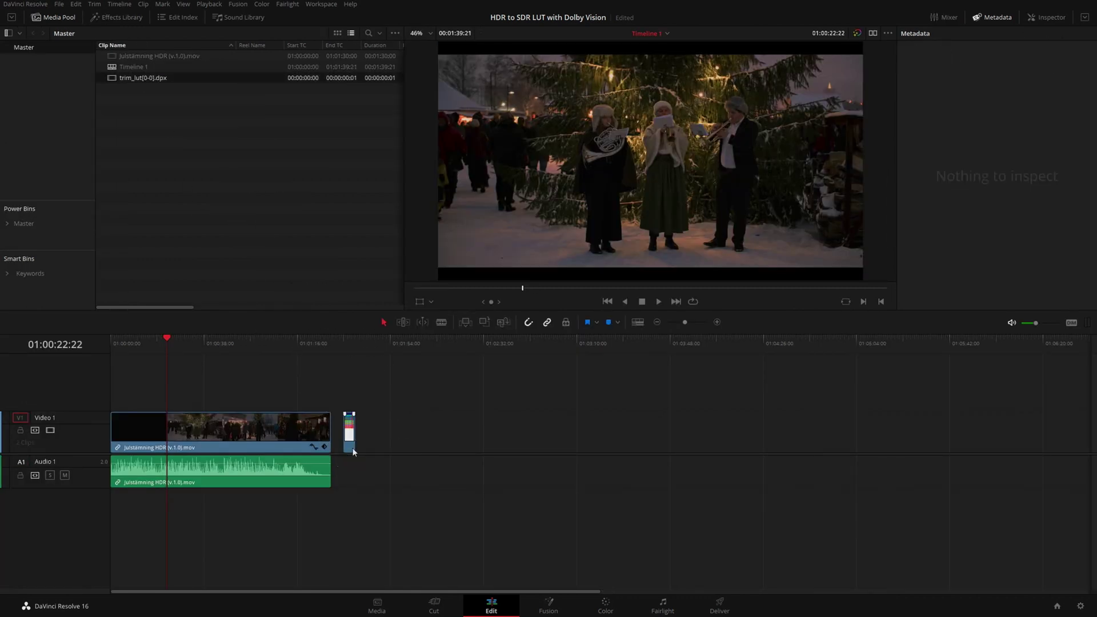
Select the DPX pattern clip 02 on the Color page and toggle the tone mapping preview off and on twice.
left_click(602, 607)
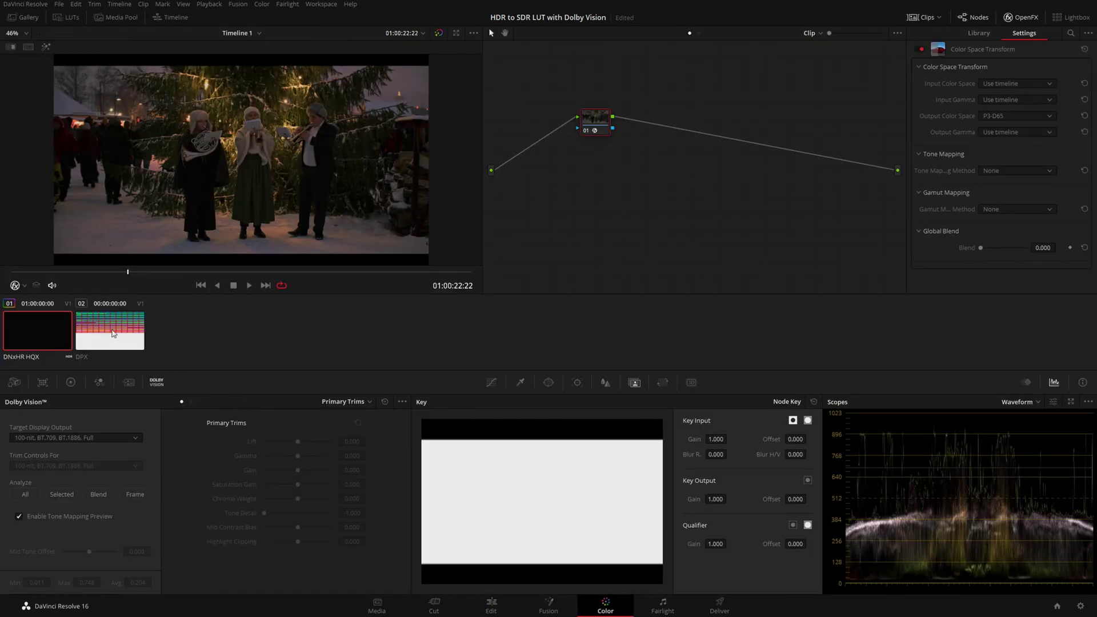
left_click(113, 333)
right_click(46, 333)
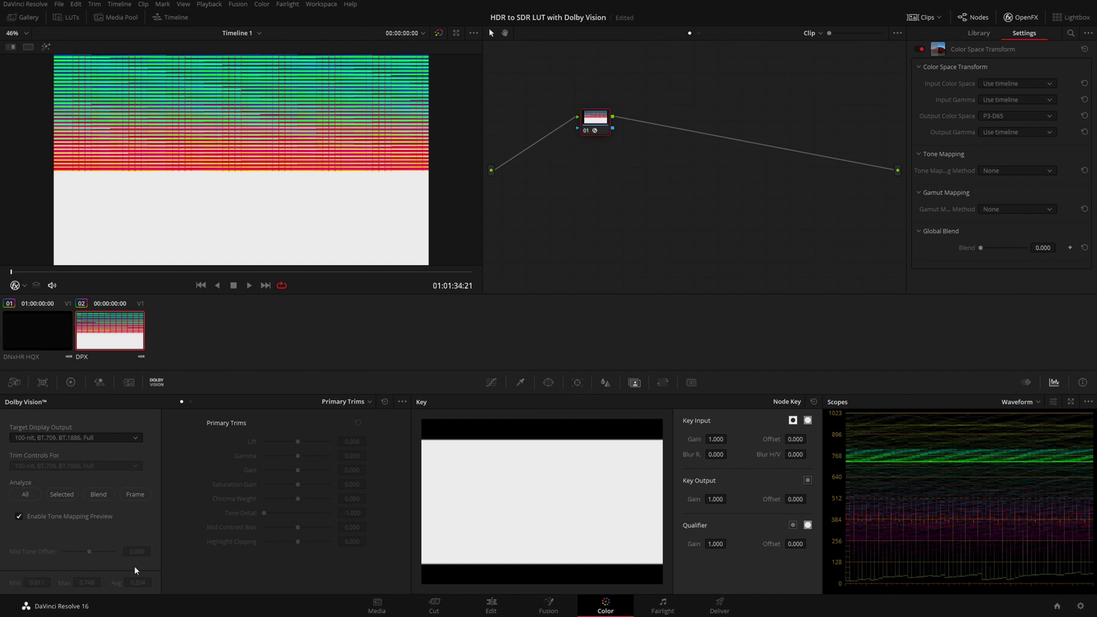
left_click(19, 516)
left_click(18, 516)
left_click(19, 516)
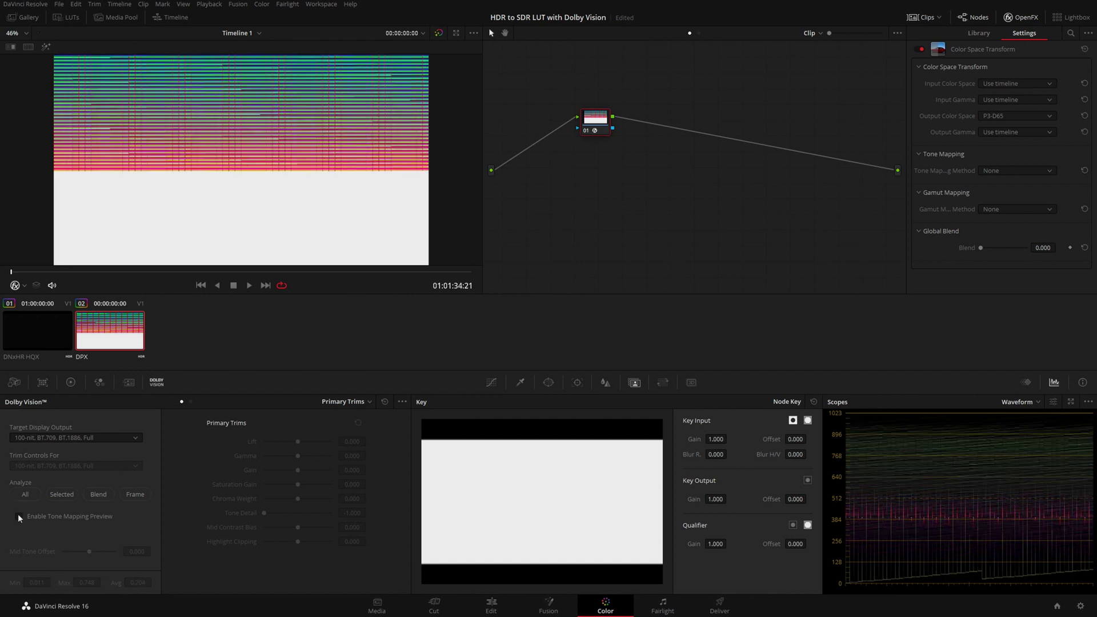
left_click(19, 516)
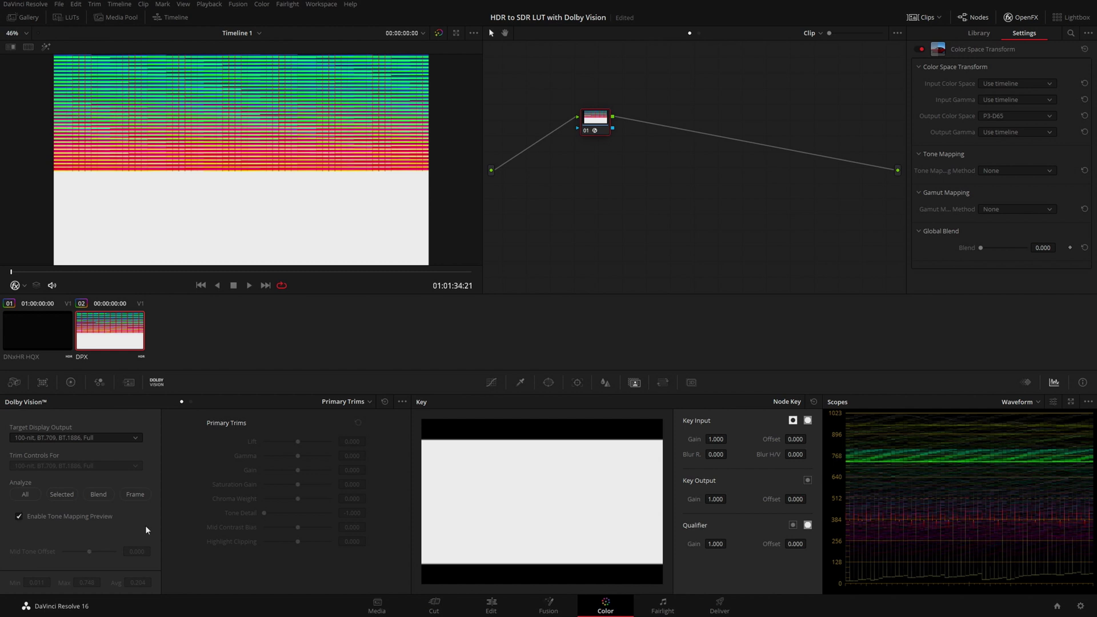
Generate a LUT named 'Julstämning LUT' from the analyzed pattern in Color Management.
left_click(1080, 606)
scroll(642, 442, "down", 5)
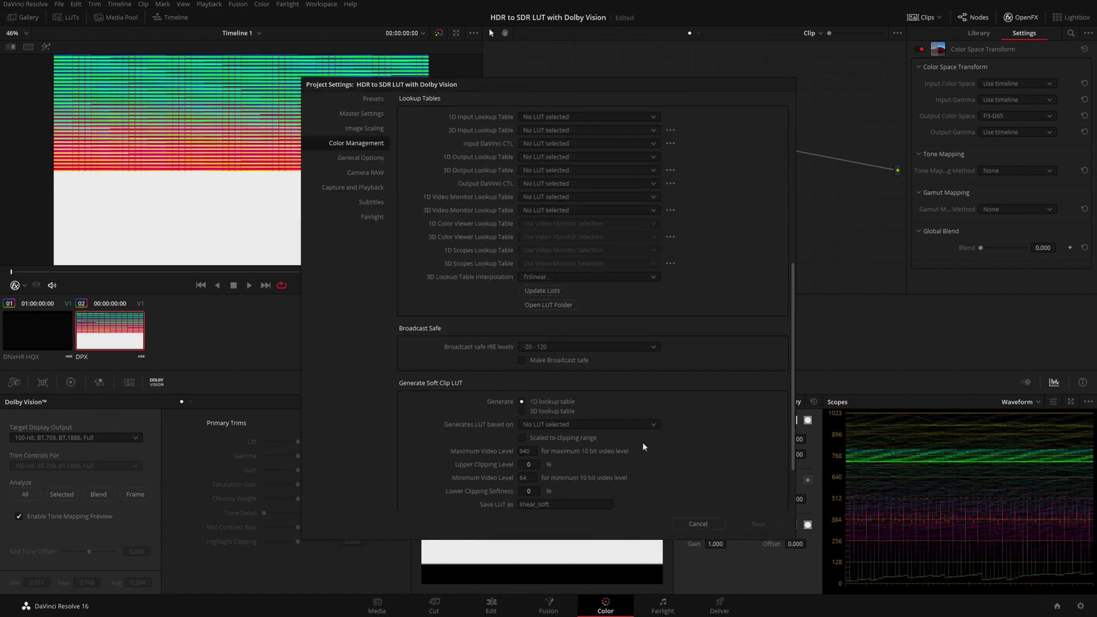
left_click(579, 480)
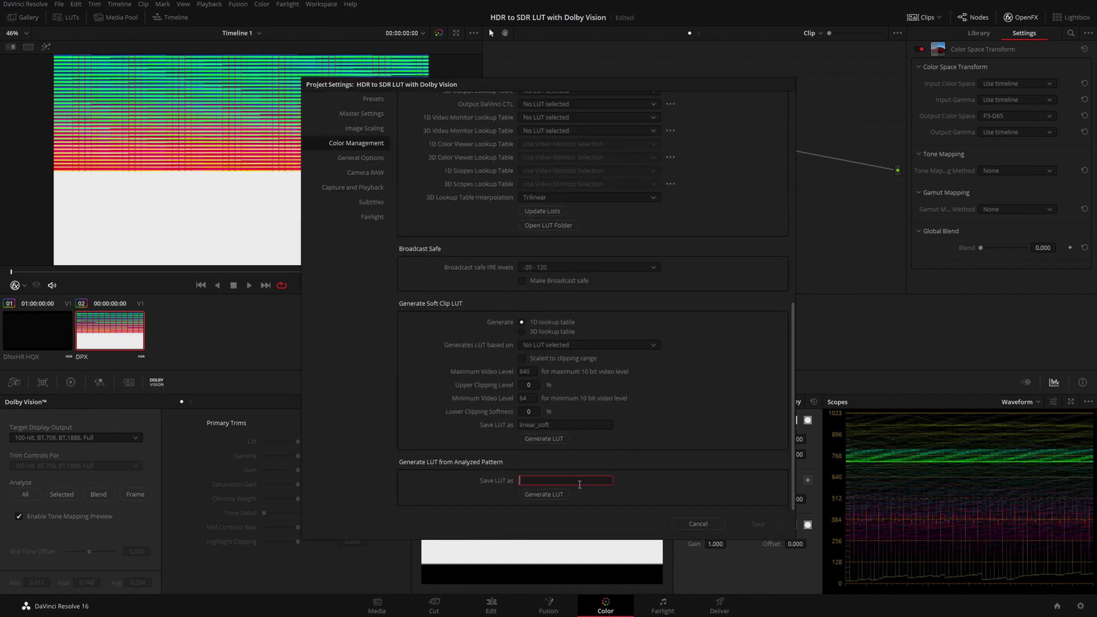
type("Julstämning LUT")
left_click(560, 495)
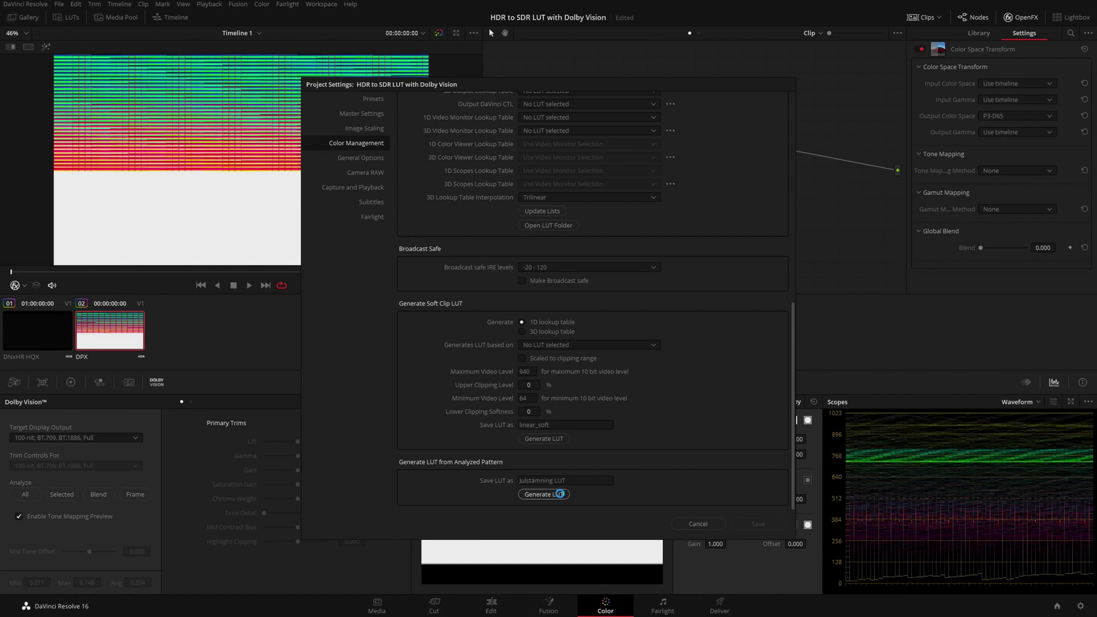
Update the LUT lists and confirm Julstämning LUT.cube exists in the LUT folder.
left_click(553, 212)
left_click(557, 225)
scroll(343, 320, "down", 2)
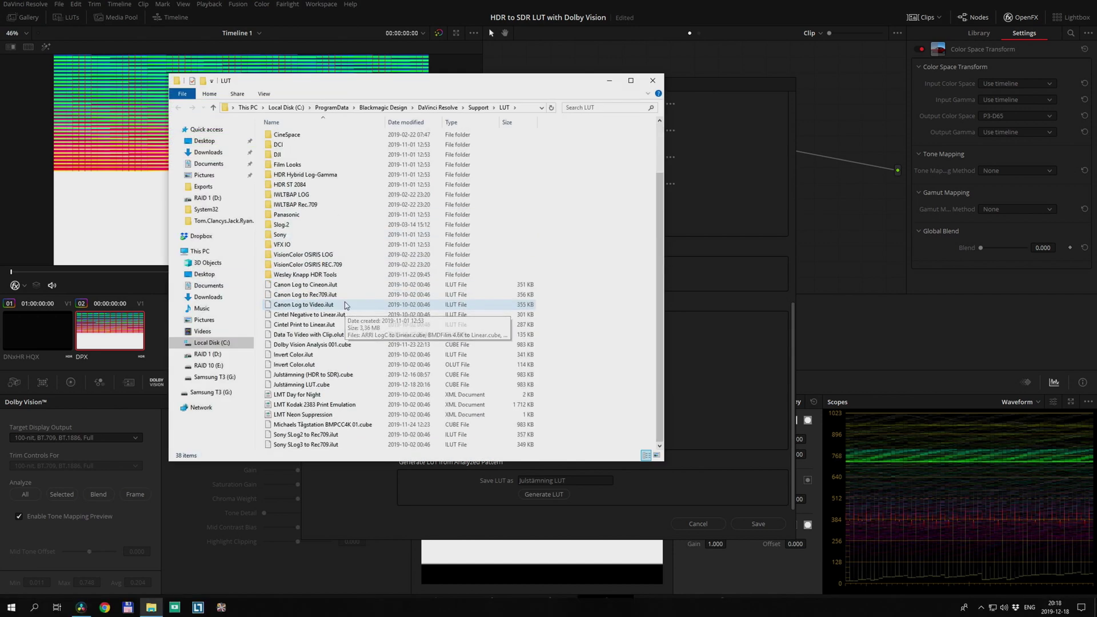
left_click(305, 385)
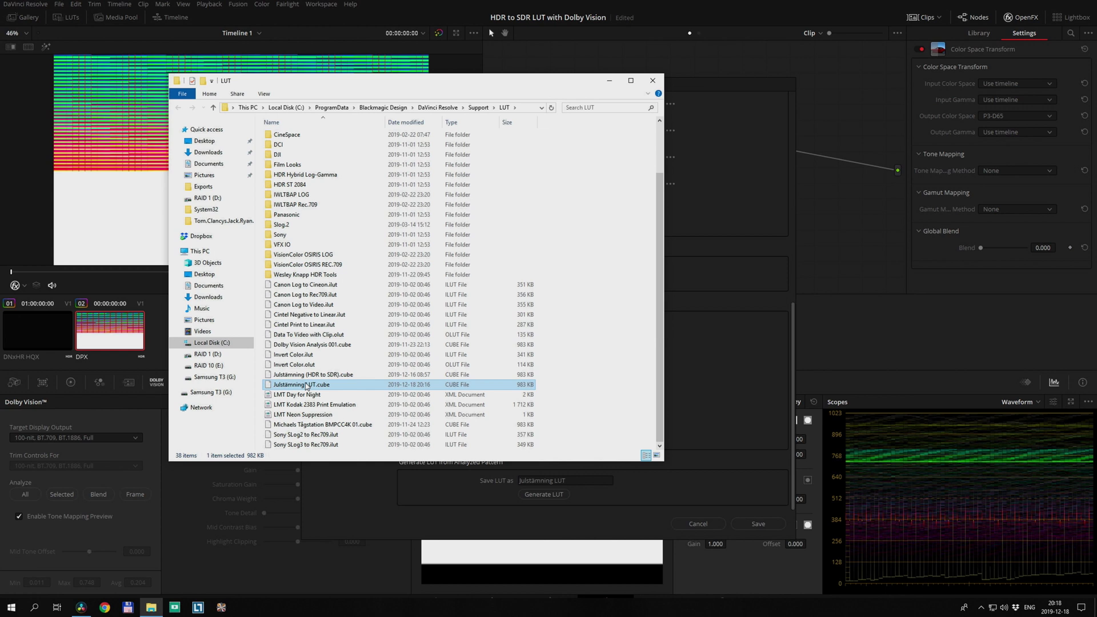
left_click(651, 79)
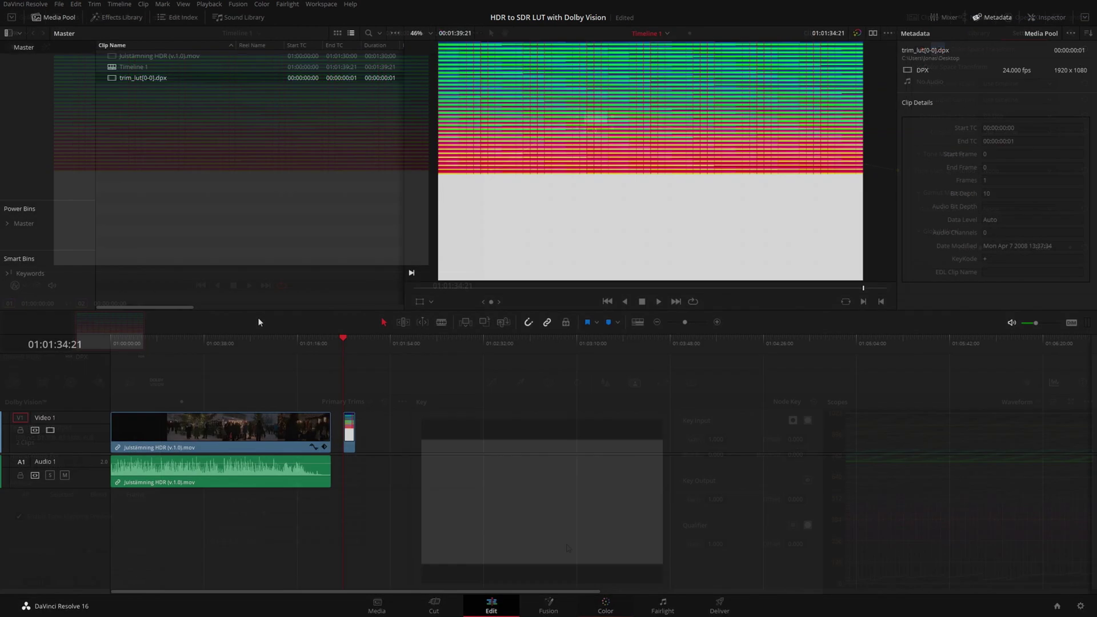
Add a second Julstämning clip on V2 and trim it to start at 01:00:23:11.
left_click_drag(163, 56, 114, 401)
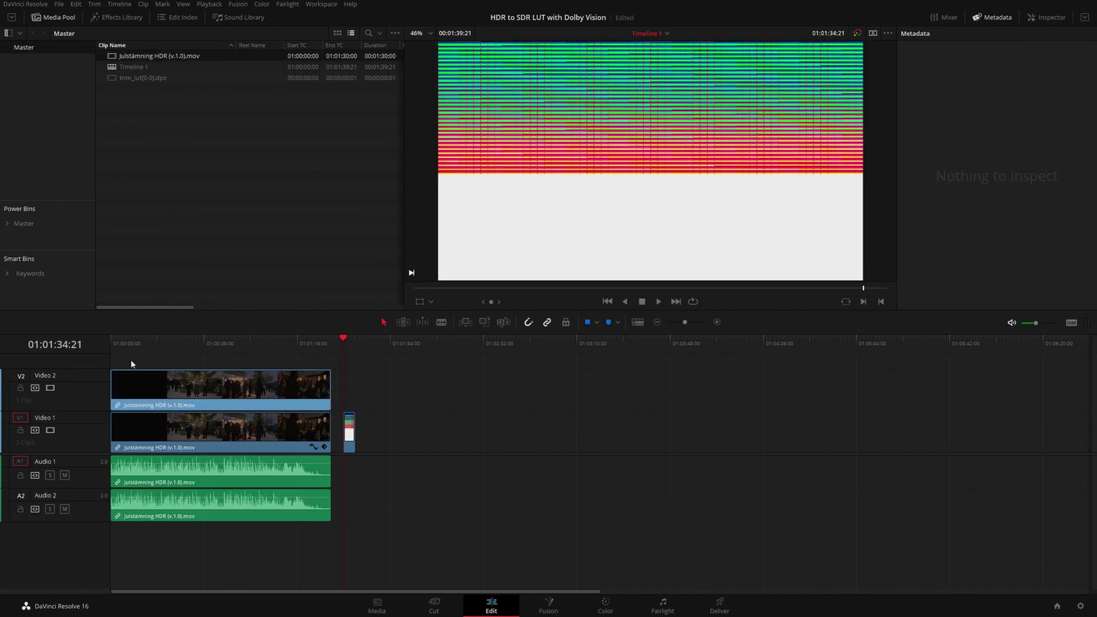
left_click_drag(154, 337, 168, 338)
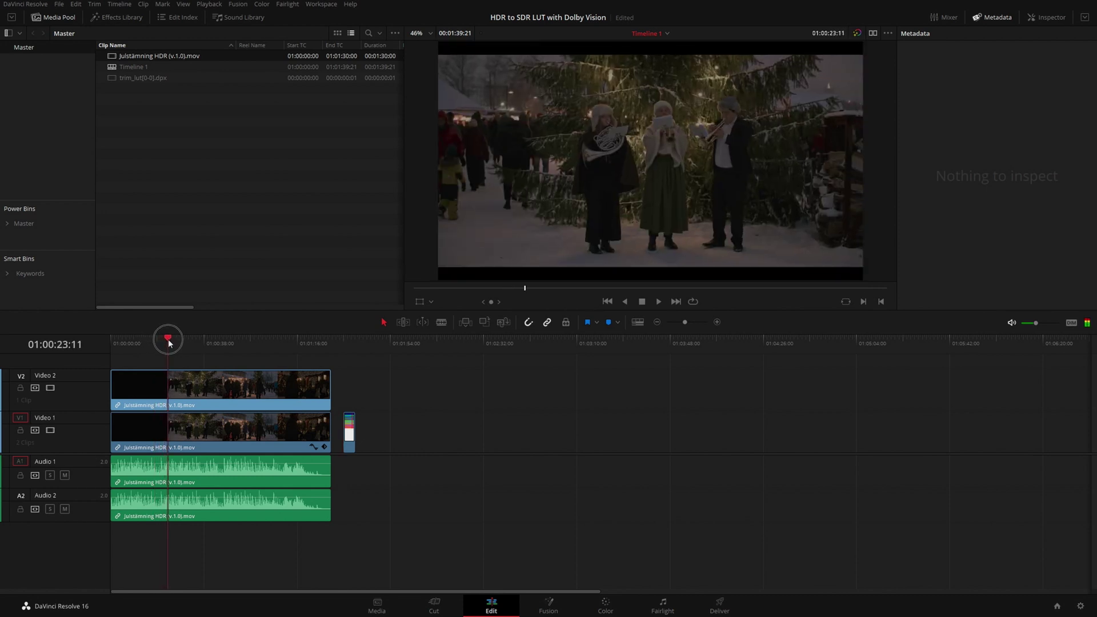
left_click(153, 396)
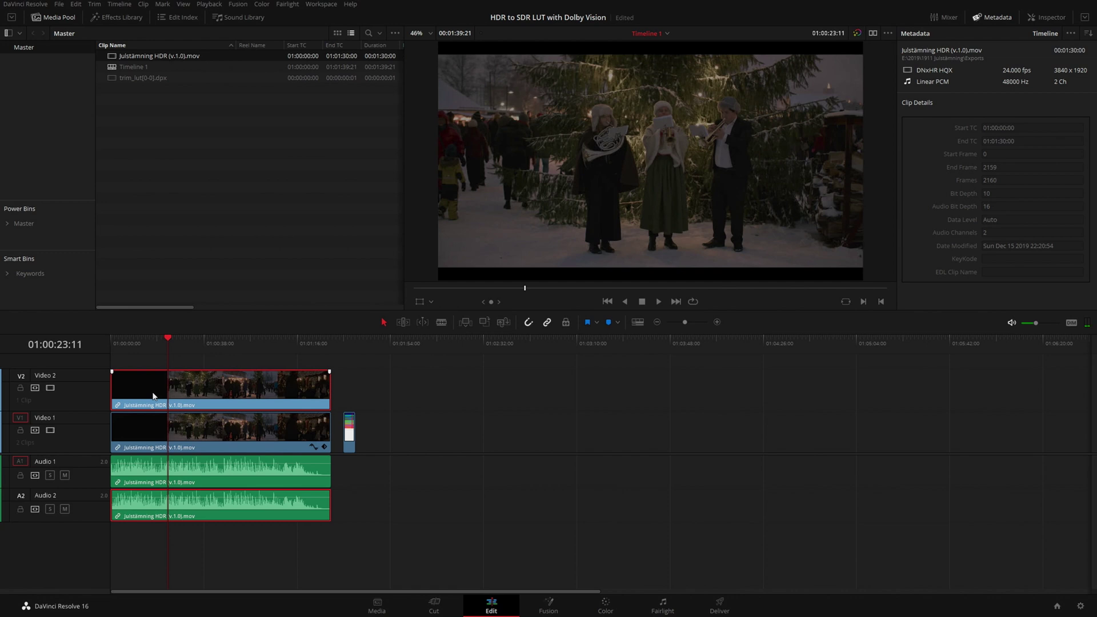
key("shift+bracketleft")
Trim the lower clip at the playhead, move the copy after it on V1, and put the DPX pattern last.
left_click(143, 428)
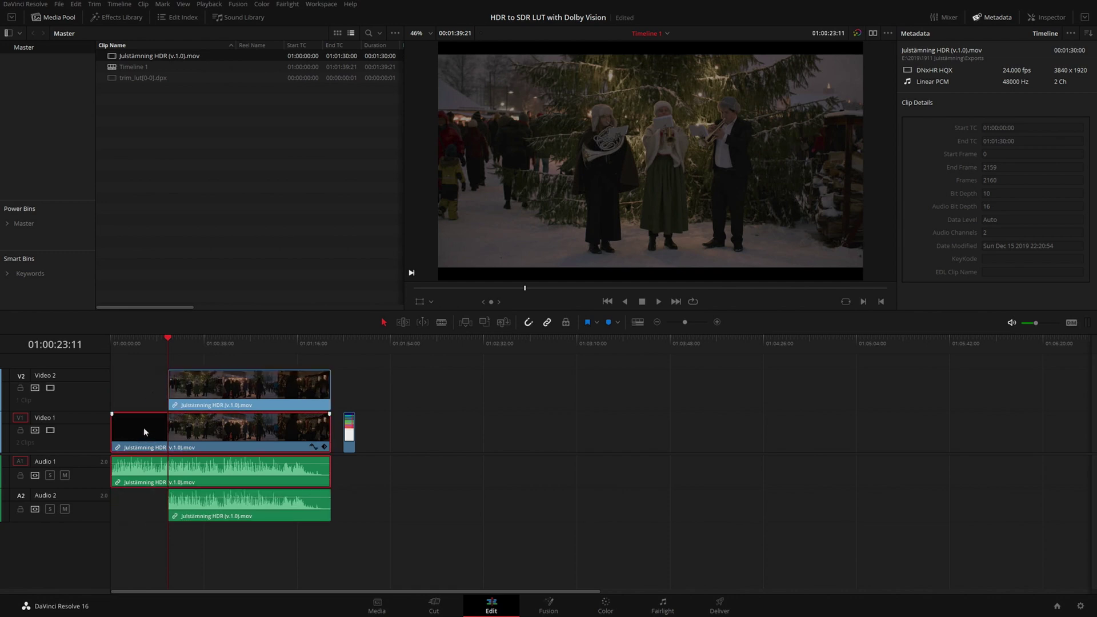
key("shift+bracketleft")
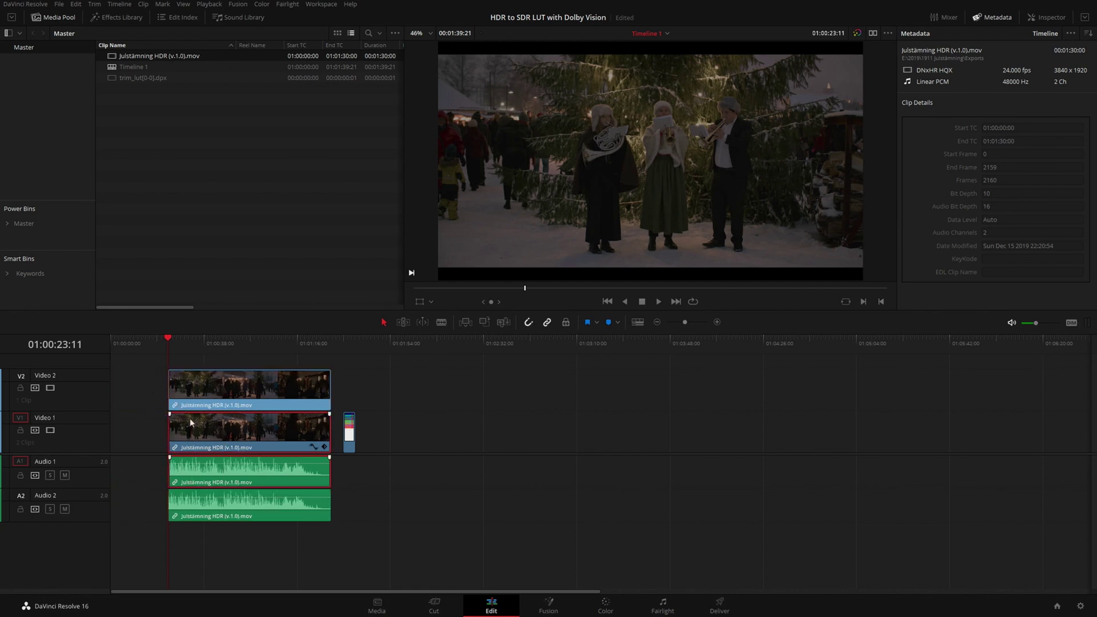
left_click_drag(201, 404, 428, 443)
left_click_drag(347, 430, 571, 434)
On the Color page, apply the Julstämning 3D LUT to node 01 of clip 02.
left_click(602, 604)
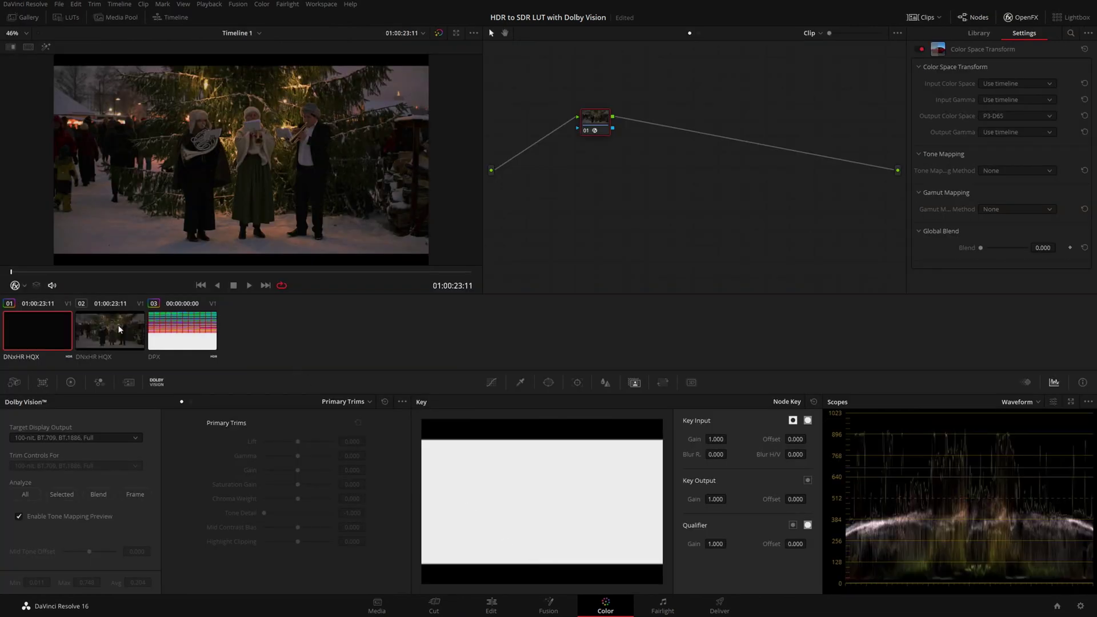
left_click(118, 325)
right_click(603, 118)
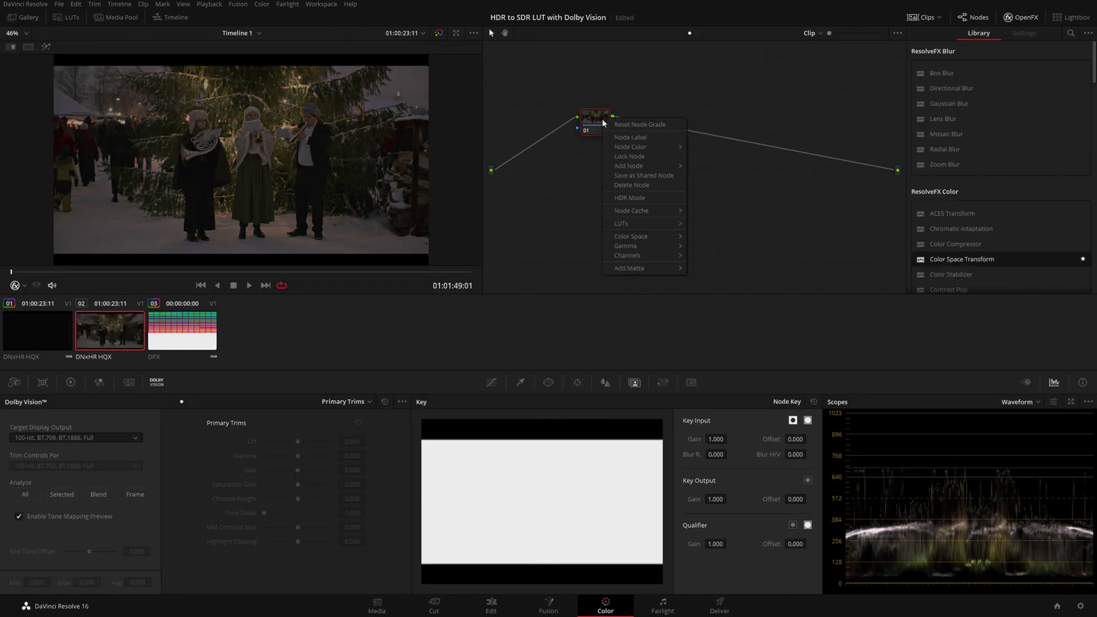
mouse_move(651, 224)
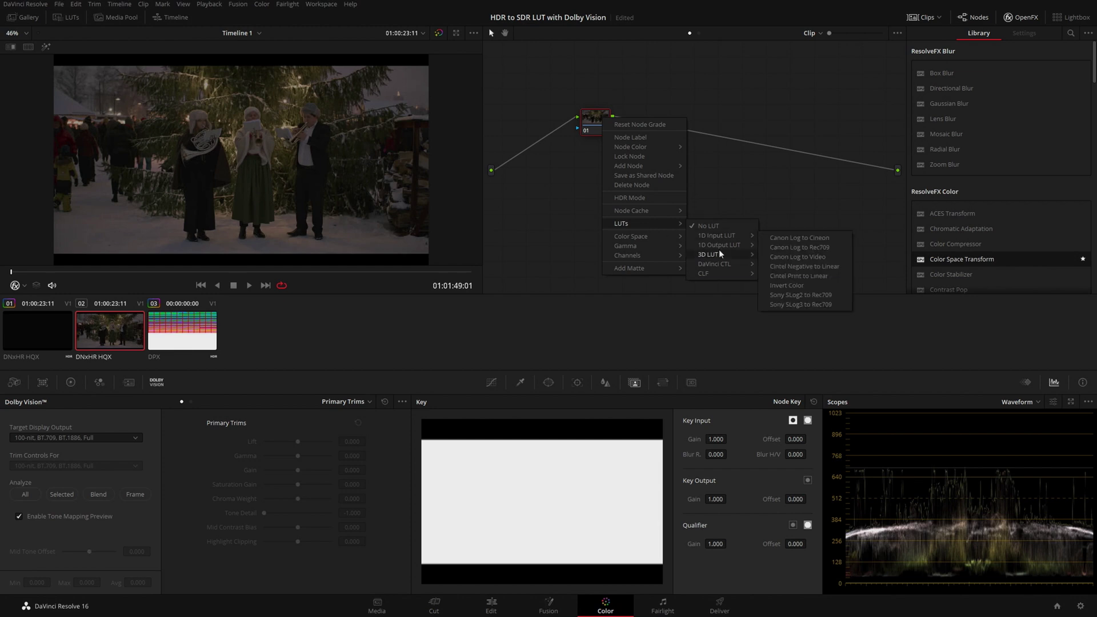
mouse_move(721, 254)
mouse_move(795, 258)
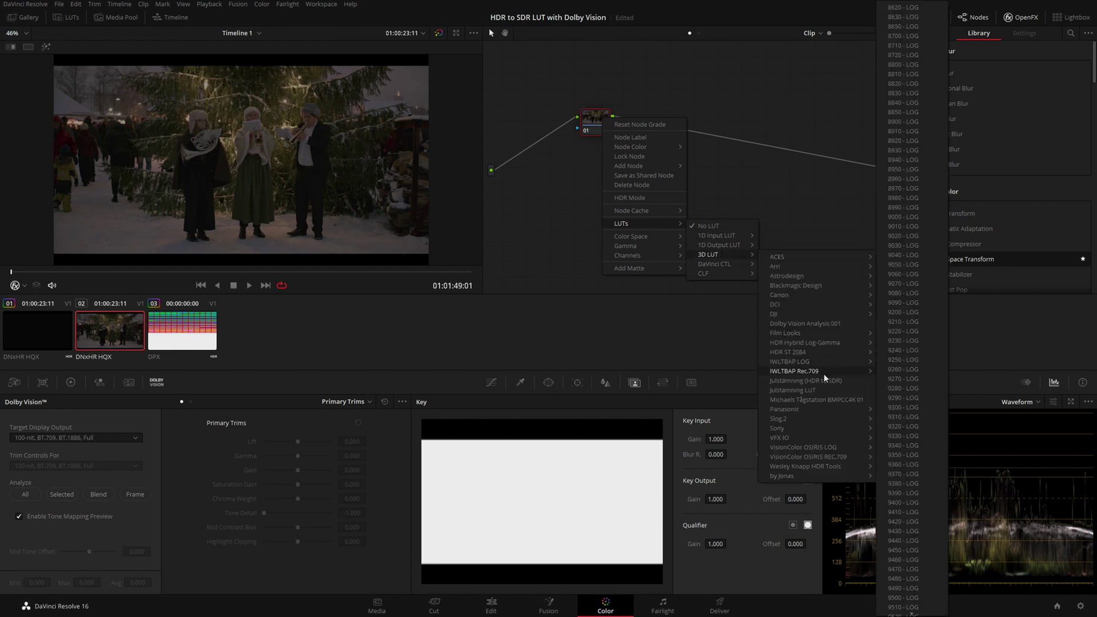
left_click(824, 389)
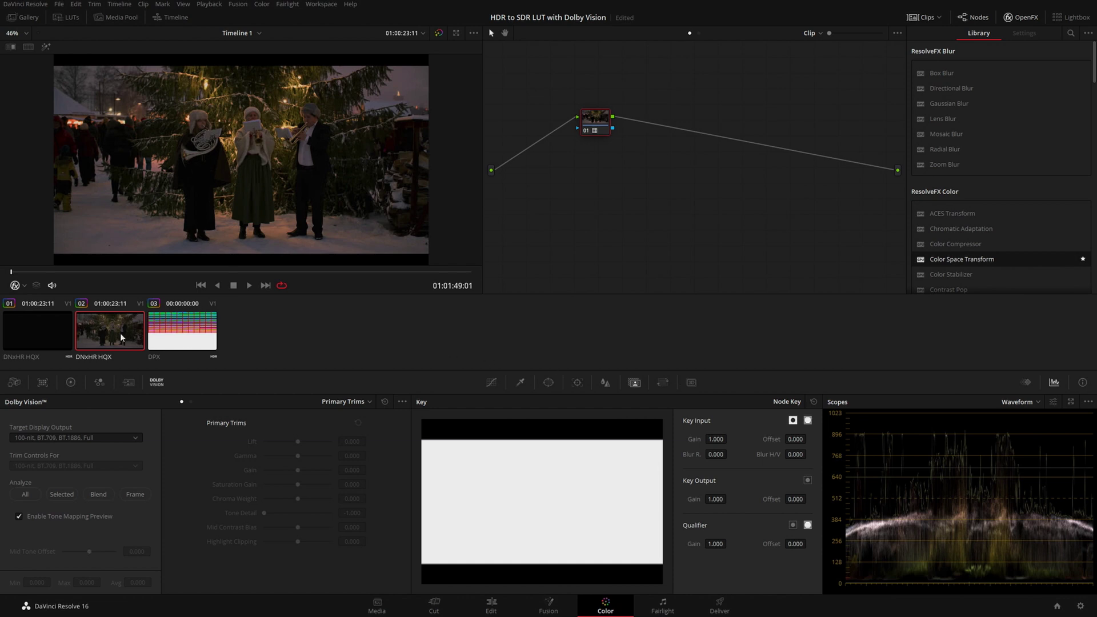
key("Up")
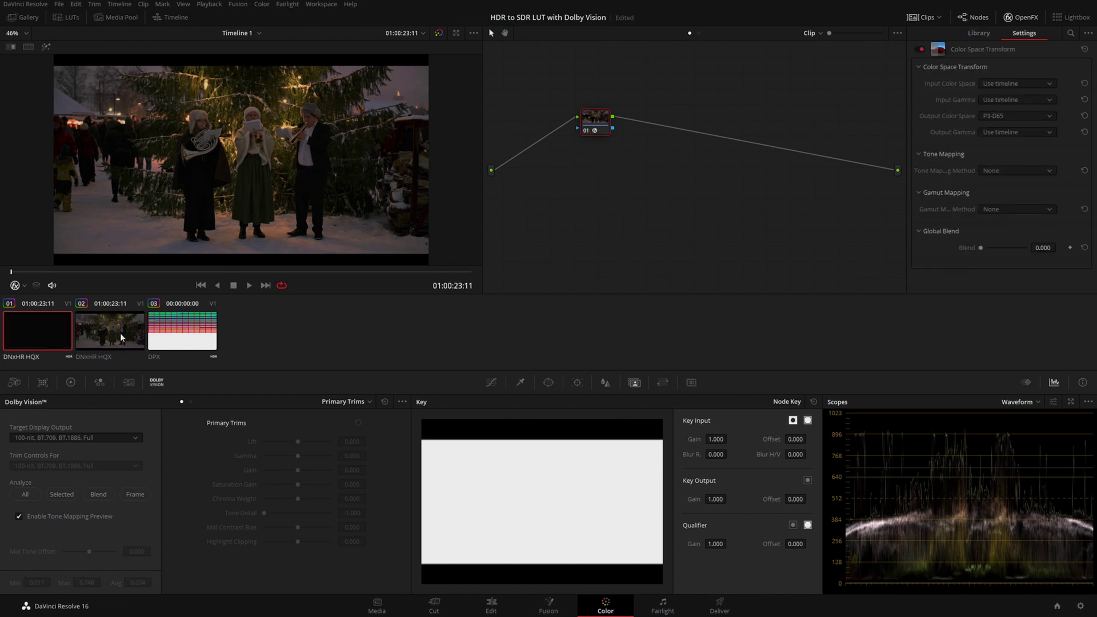
key("Down")
key("Up")
key("Down")
key("Up")
key("Down")
key("Up")
key("Down")
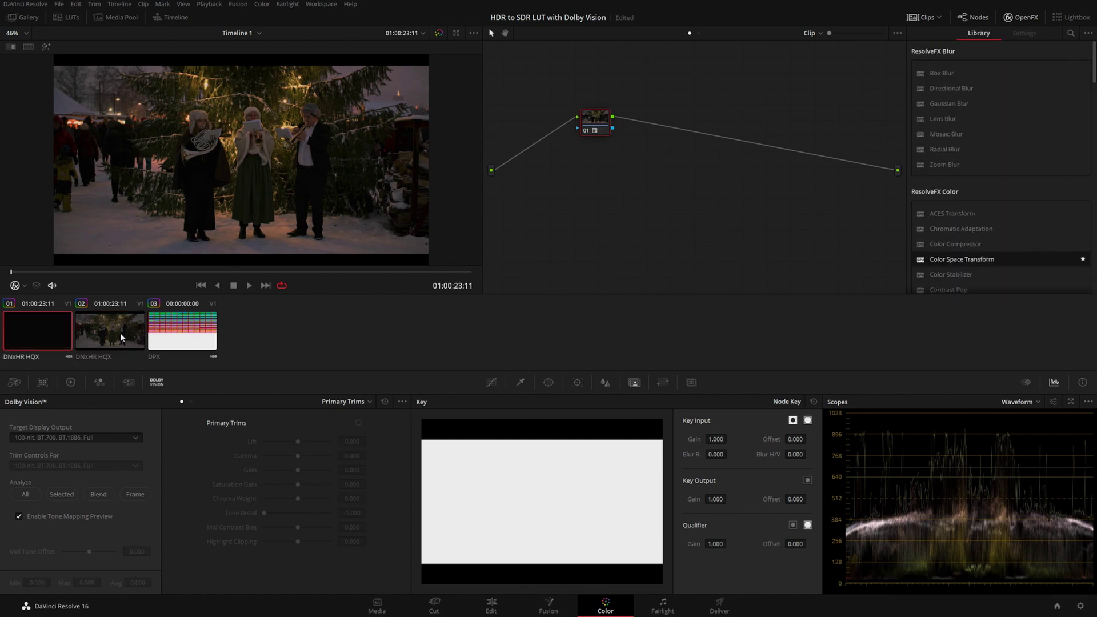
key("Down")
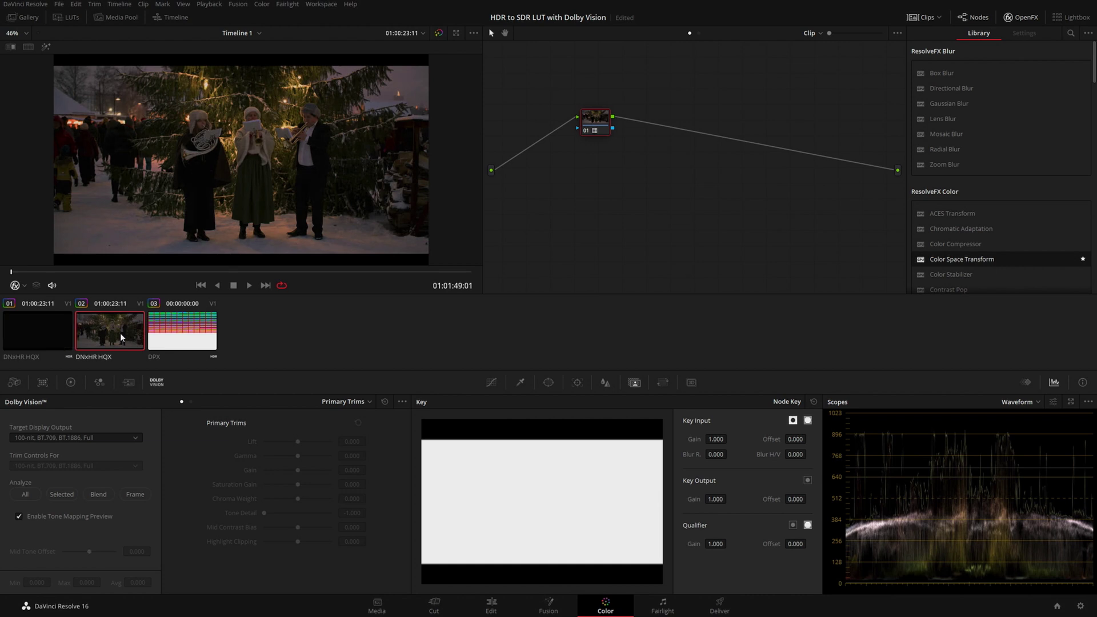